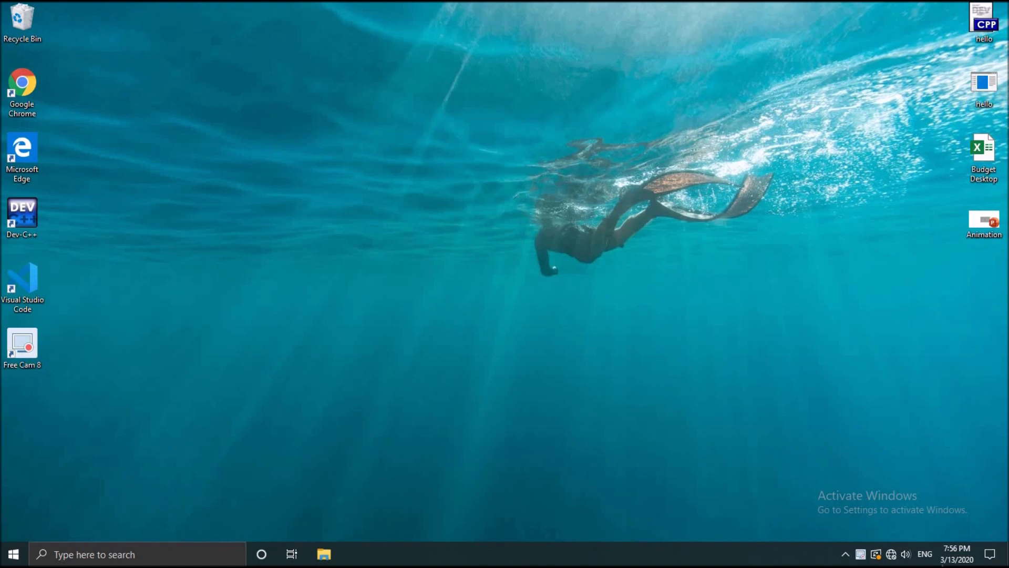
# Open the advanced sharing settings of the Network and Sharing Center from the Control Panel
pyautogui.click(892, 554)
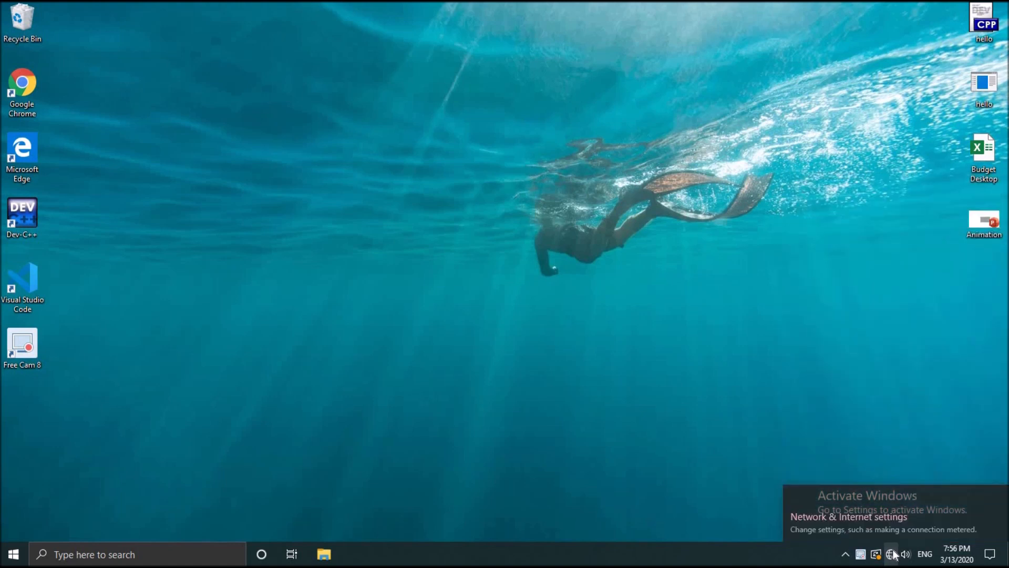
pyautogui.click(893, 553)
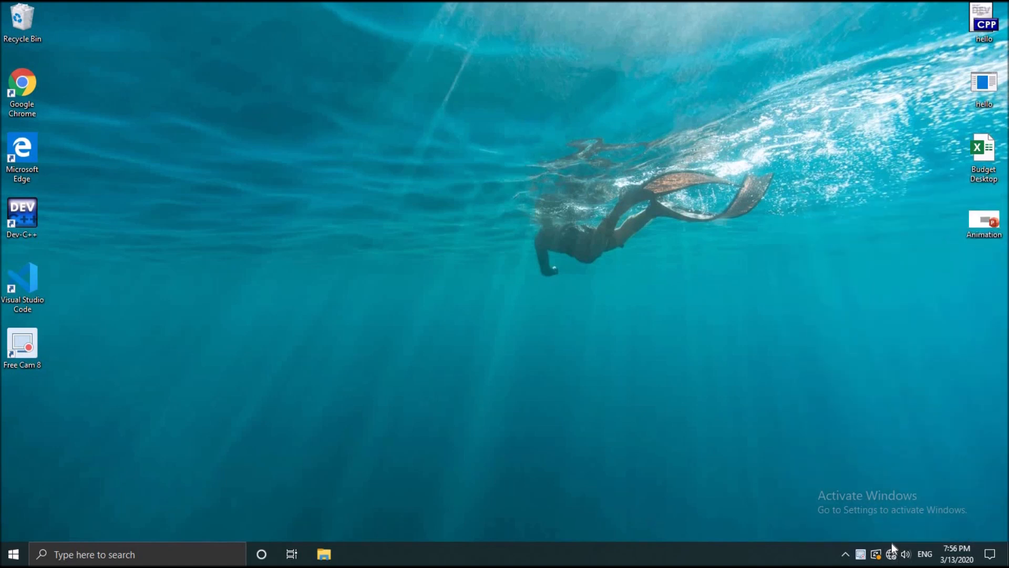
pyautogui.press('super')
pyautogui.write('control')
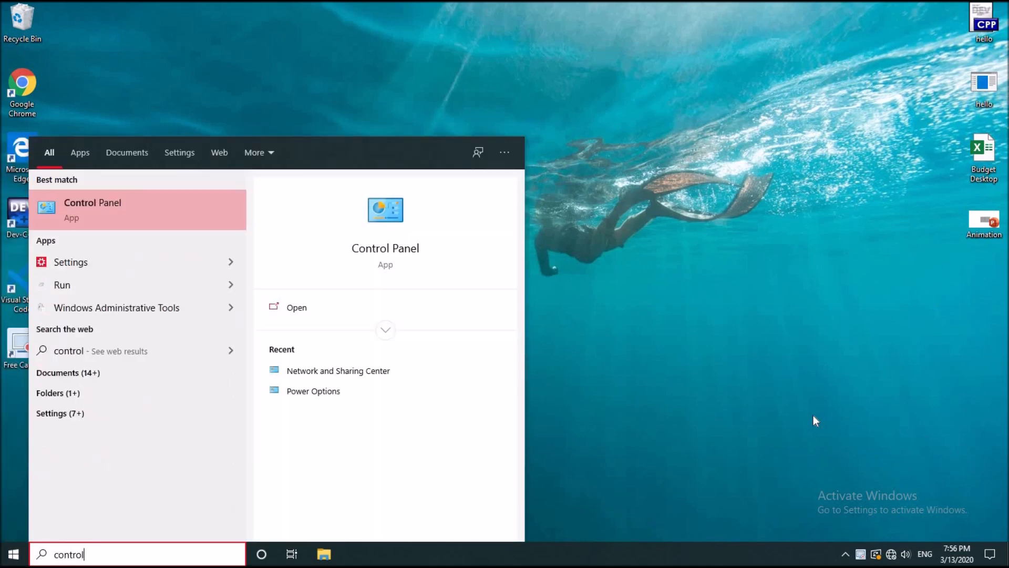
pyautogui.press('Return')
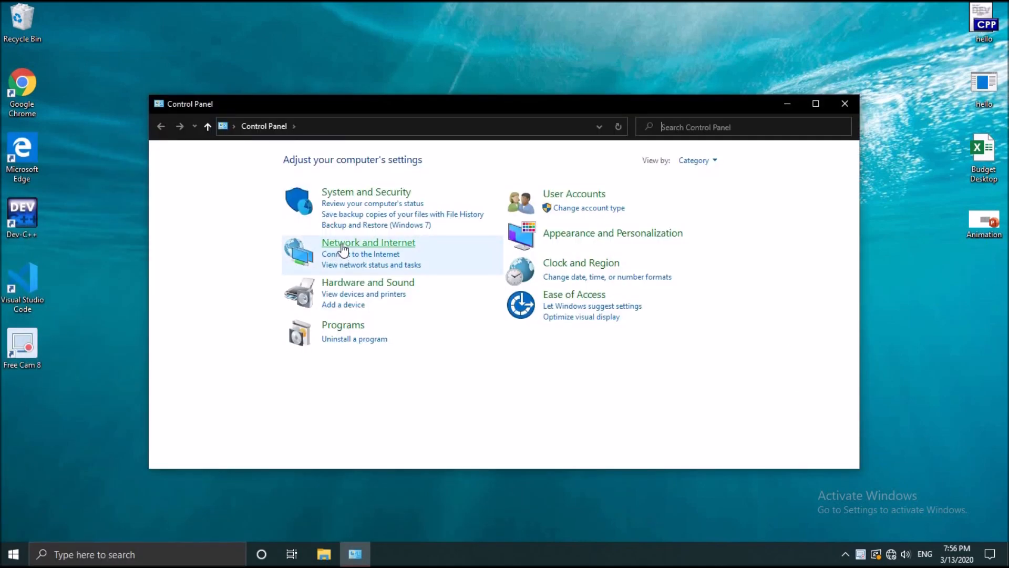
pyautogui.click(336, 242)
pyautogui.click(816, 104)
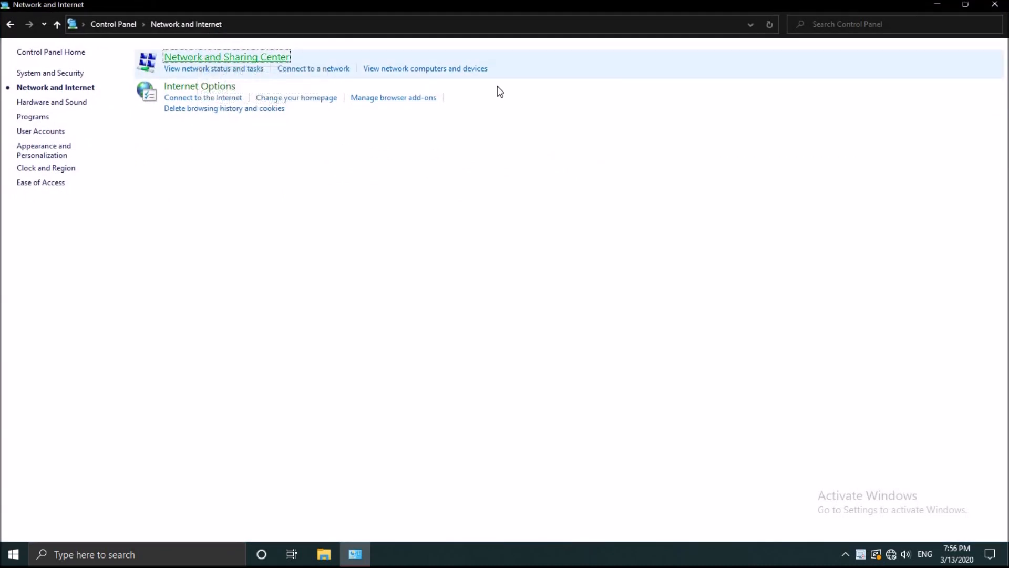
pyautogui.click(45, 91)
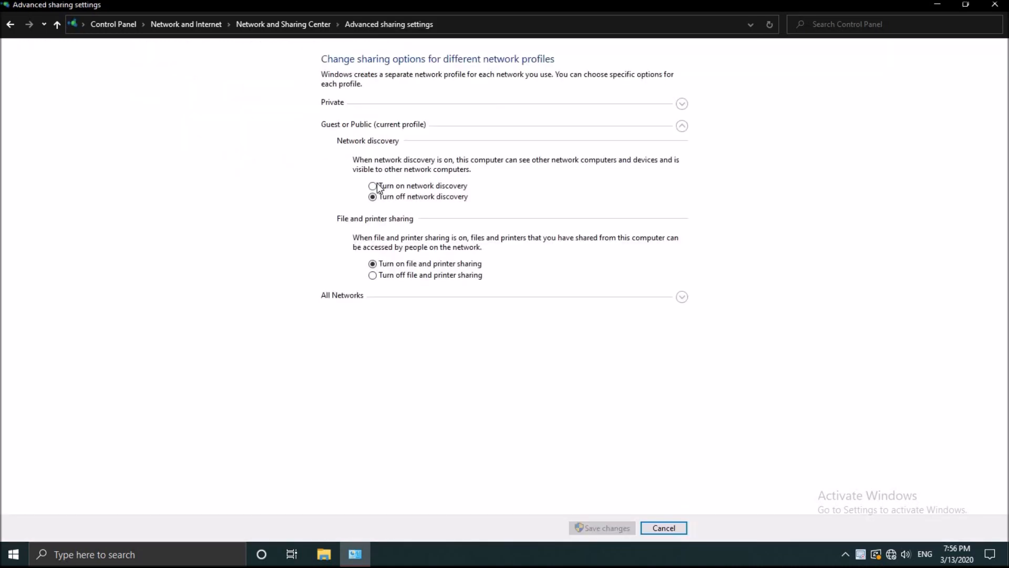
# Turn off password protected sharing for all networks and save the sharing settings
pyautogui.click(681, 298)
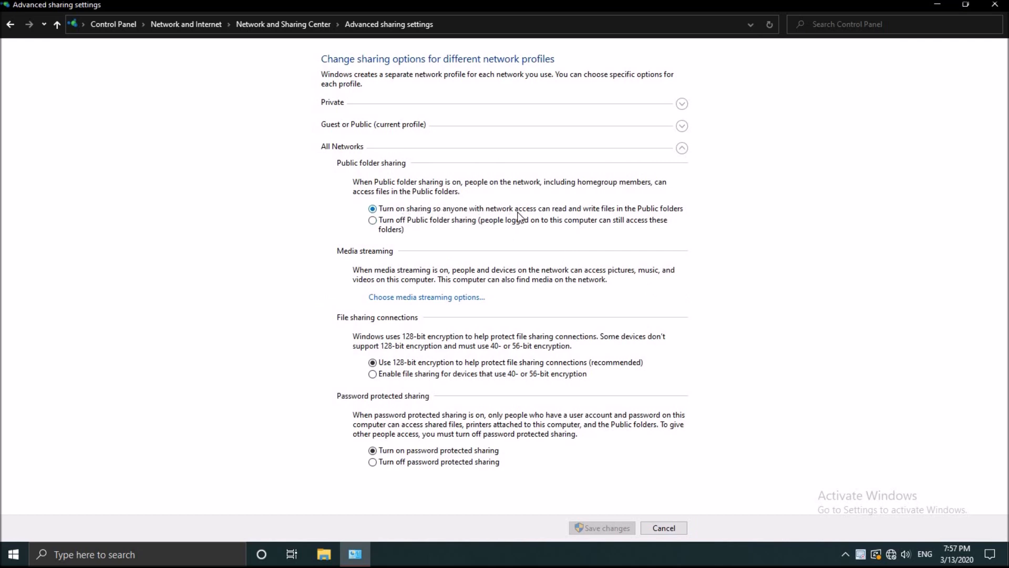
pyautogui.click(420, 465)
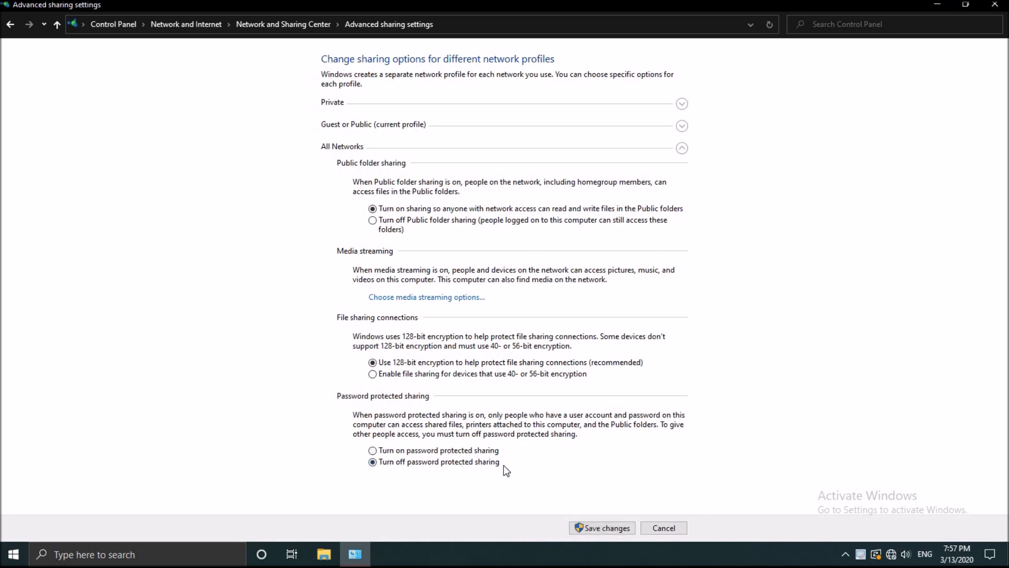
pyautogui.click(603, 528)
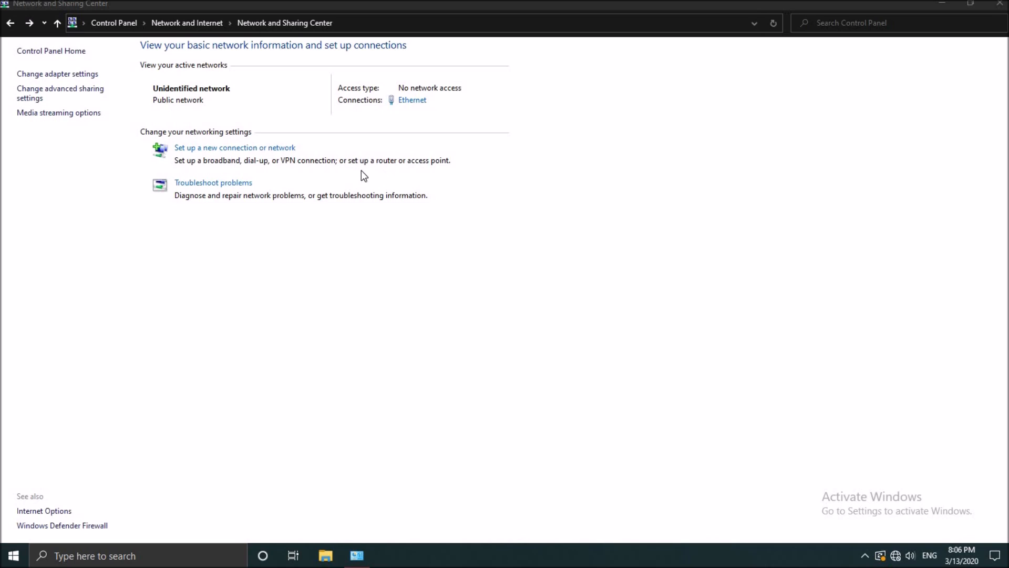
# In the Ethernet connection's TCP/IPv4 properties, switch to a manual configuration with IP address 192.168.1.2
pyautogui.click(413, 103)
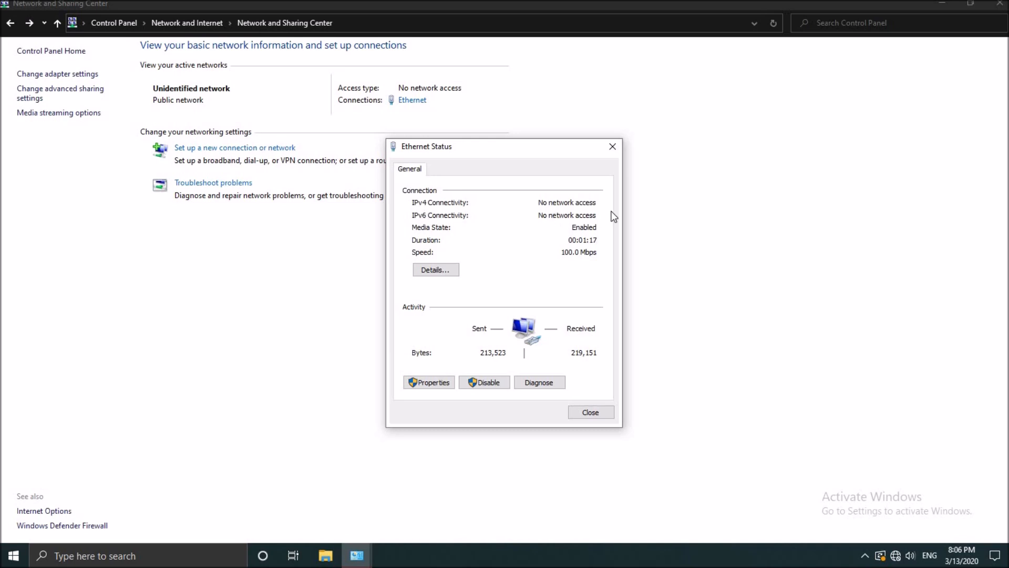
pyautogui.click(423, 382)
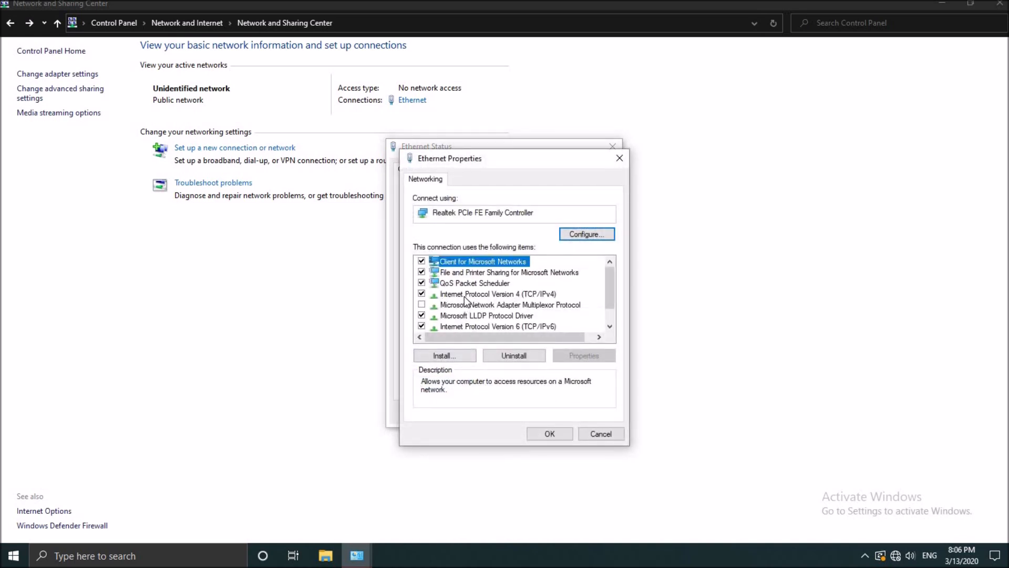
pyautogui.doubleClick(465, 293)
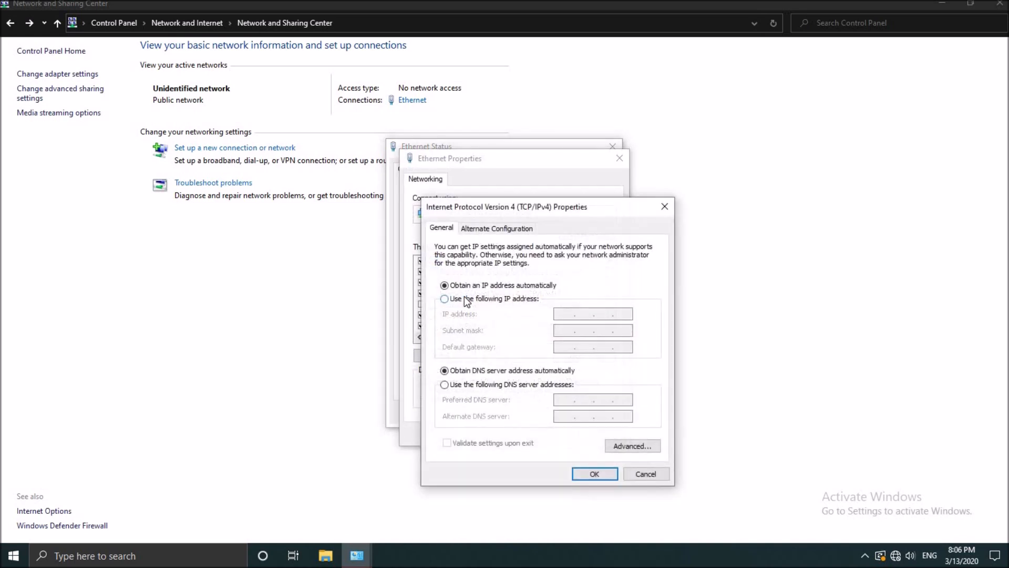
pyautogui.moveTo(468, 212); pyautogui.dragTo(468, 133)
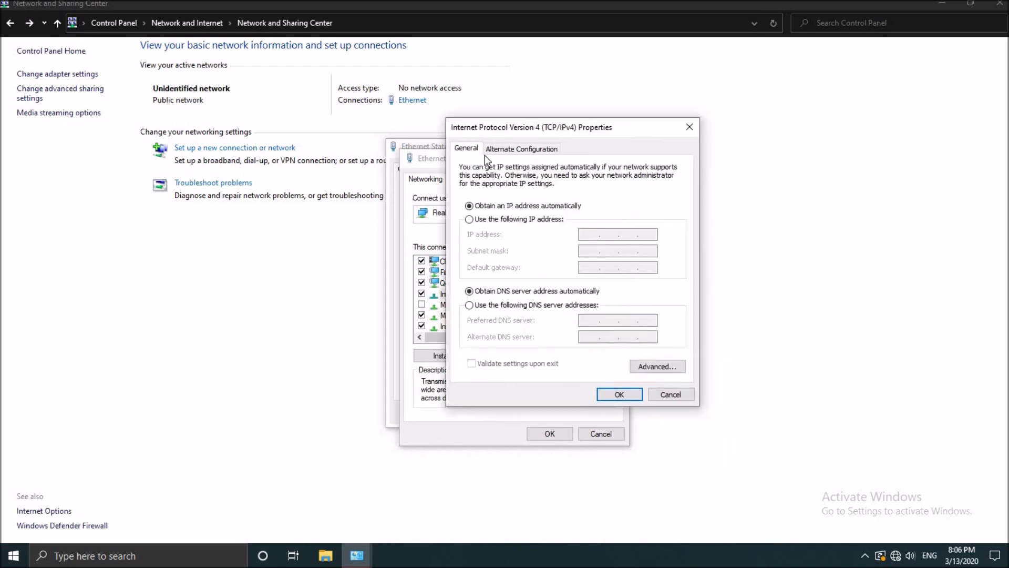
pyautogui.click(492, 219)
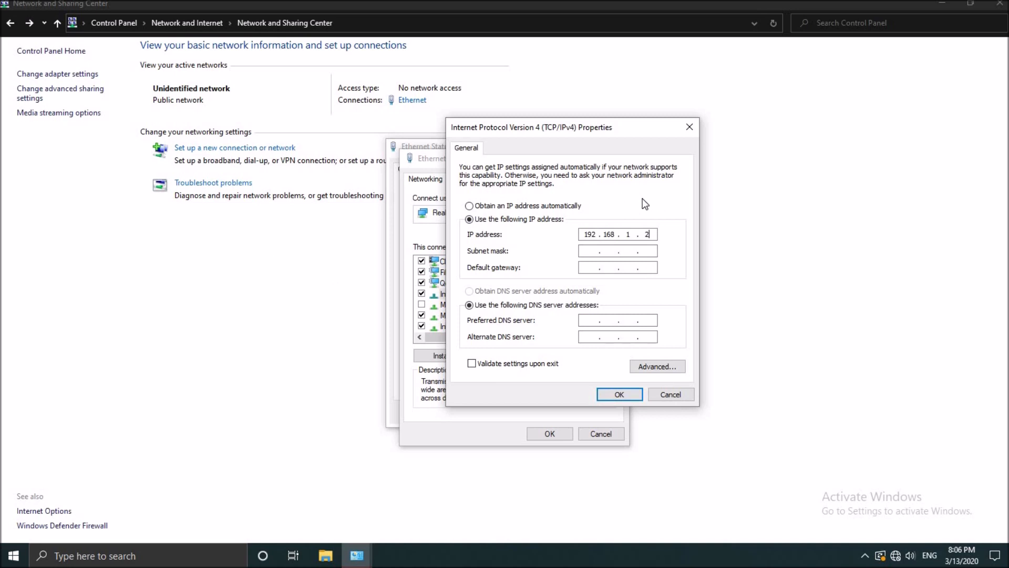
# Fill in the default subnet mask and set the default gateway to 192.168.1.1
pyautogui.click(583, 249)
pyautogui.click(582, 268)
pyautogui.write('192')
pyautogui.write('1')
pyautogui.write('68')
pyautogui.write('1')
pyautogui.write('1')
# Set the preferred DNS server to 8.8.8.8, apply the IPv4 and Ethernet properties and close the connection status
pyautogui.click(587, 319)
pyautogui.write('88.8.8')
pyautogui.click(656, 268)
pyautogui.doubleClick(646, 267)
pyautogui.click(653, 267)
pyautogui.click(621, 394)
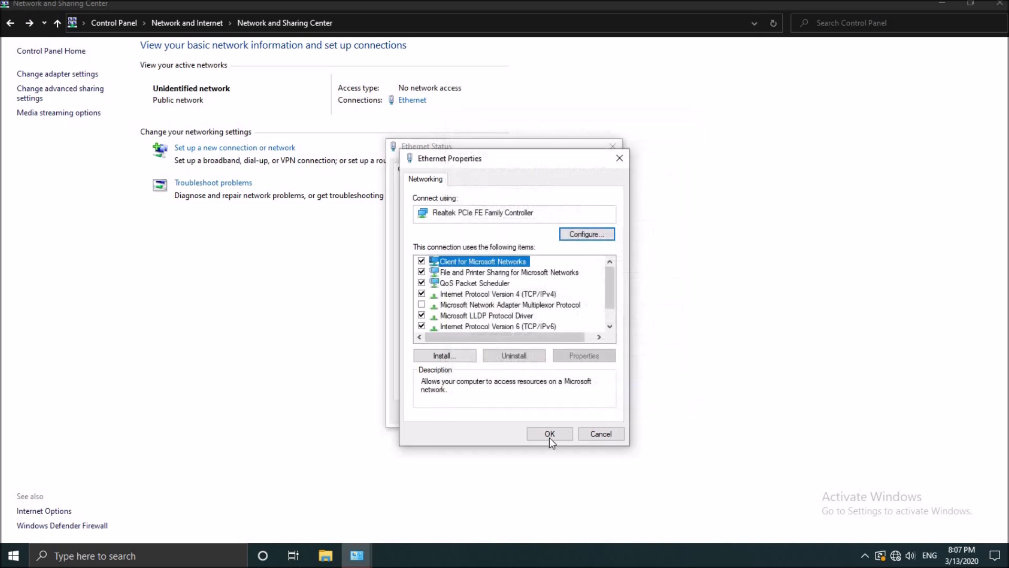
pyautogui.click(550, 434)
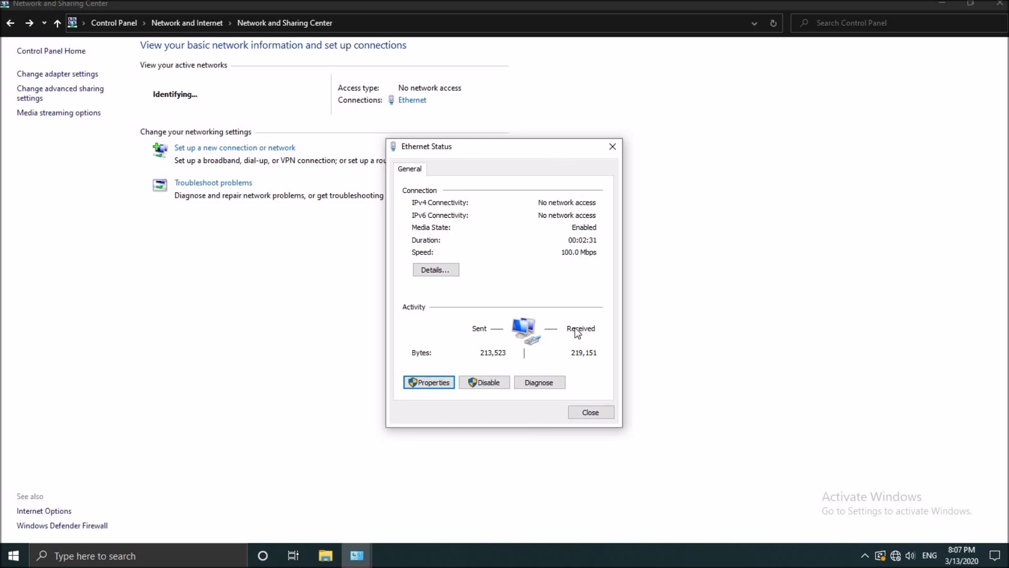
pyautogui.click(607, 412)
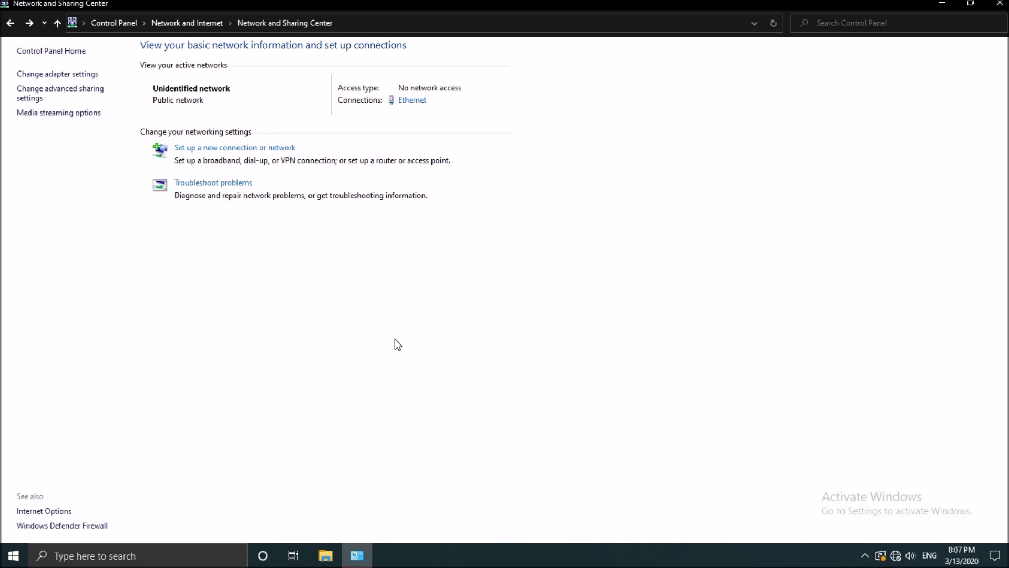
# Open File Explorer in full size and view the Network location, dismissing the message about network discovery
pyautogui.press('super+e')
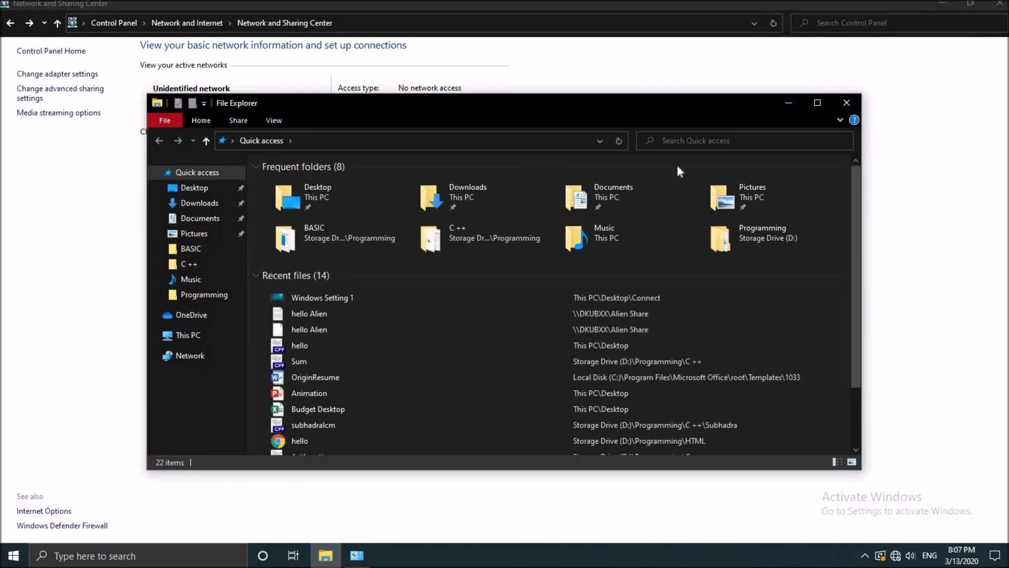
pyautogui.click(807, 108)
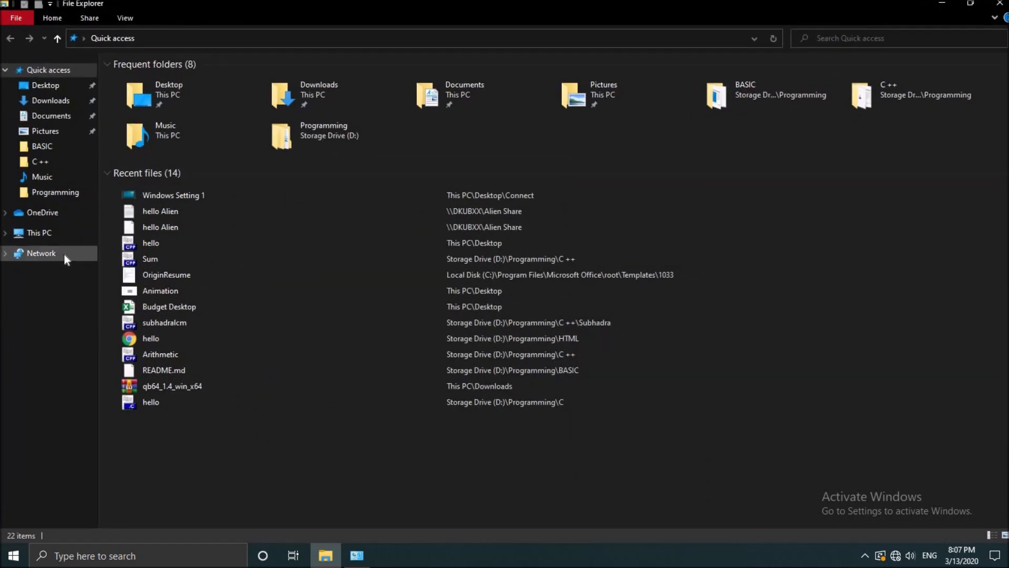
pyautogui.click(64, 254)
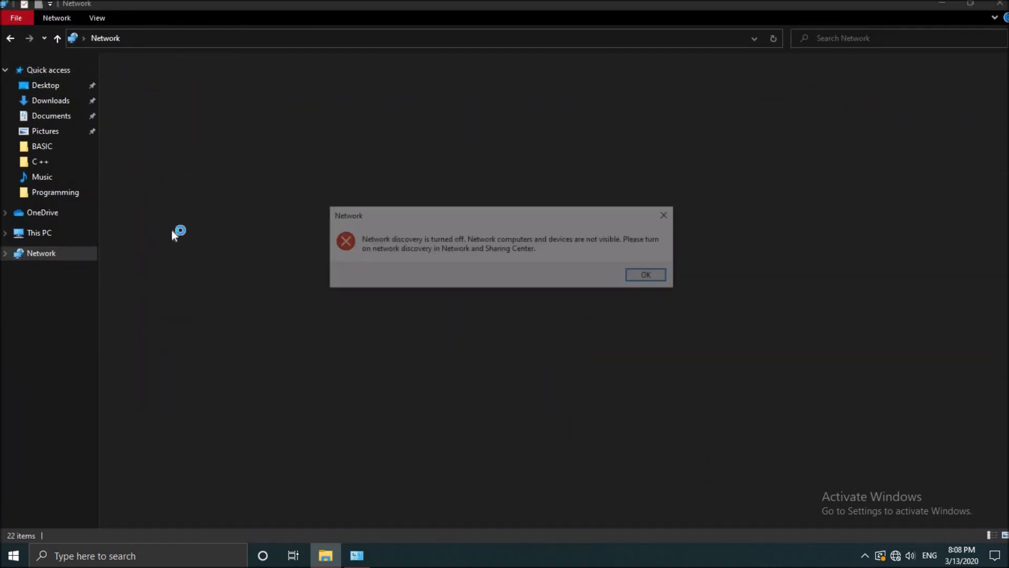
pyautogui.click(642, 277)
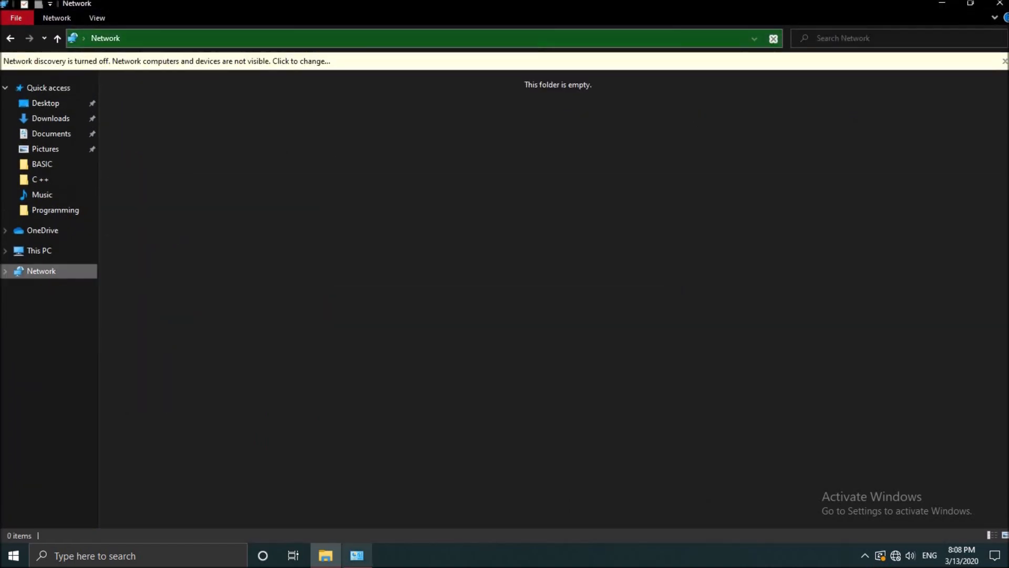
# Turn on network discovery for the Guest or Public profile, save the changes and return to File Explorer
pyautogui.click(356, 555)
pyautogui.click(61, 98)
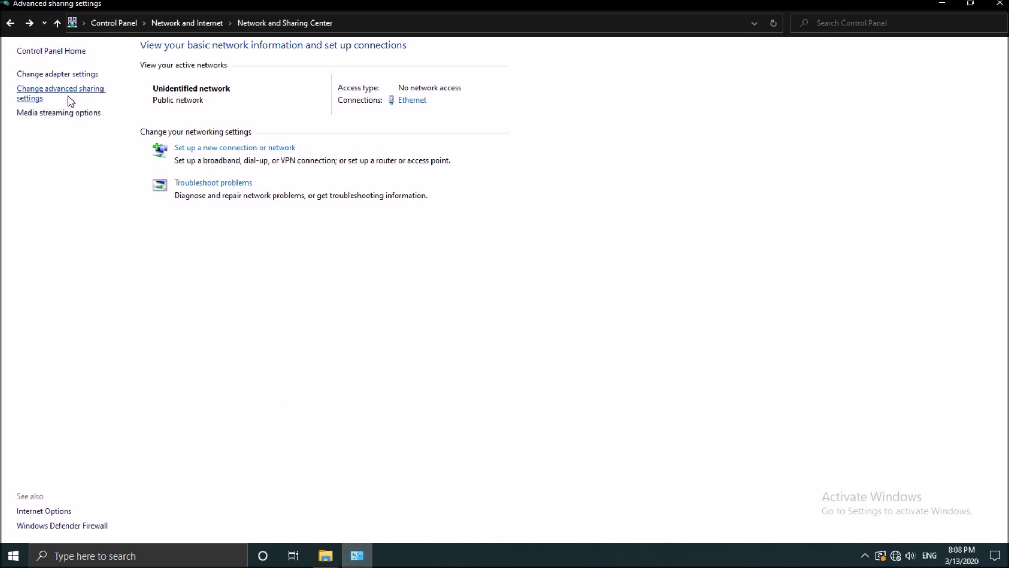
pyautogui.click(384, 186)
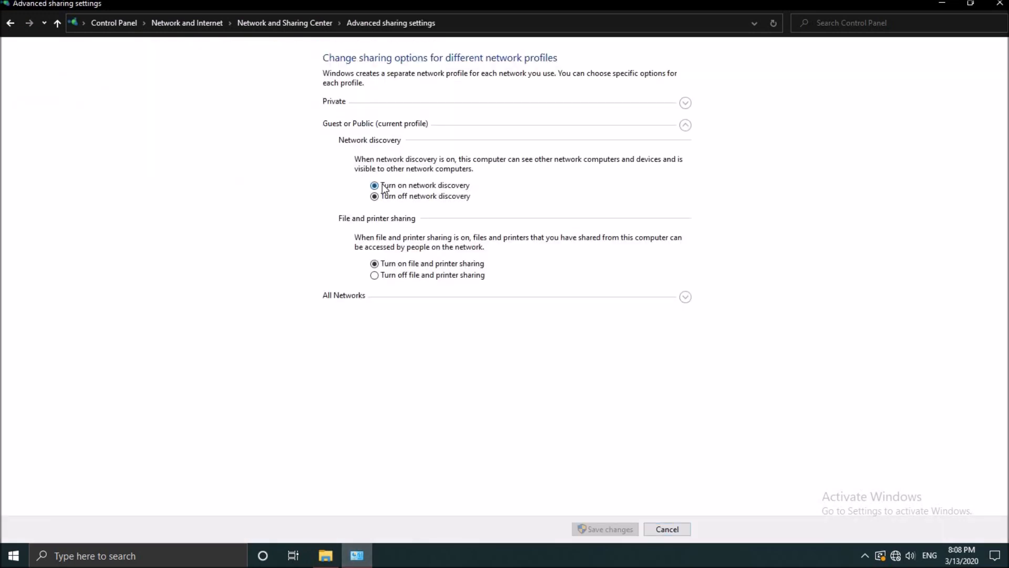
pyautogui.click(603, 527)
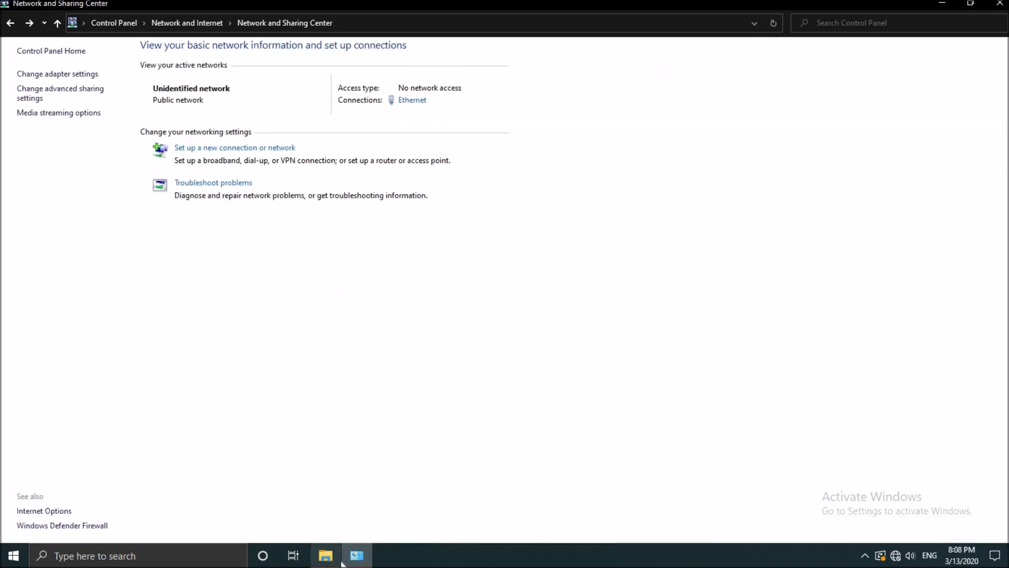
pyautogui.click(326, 555)
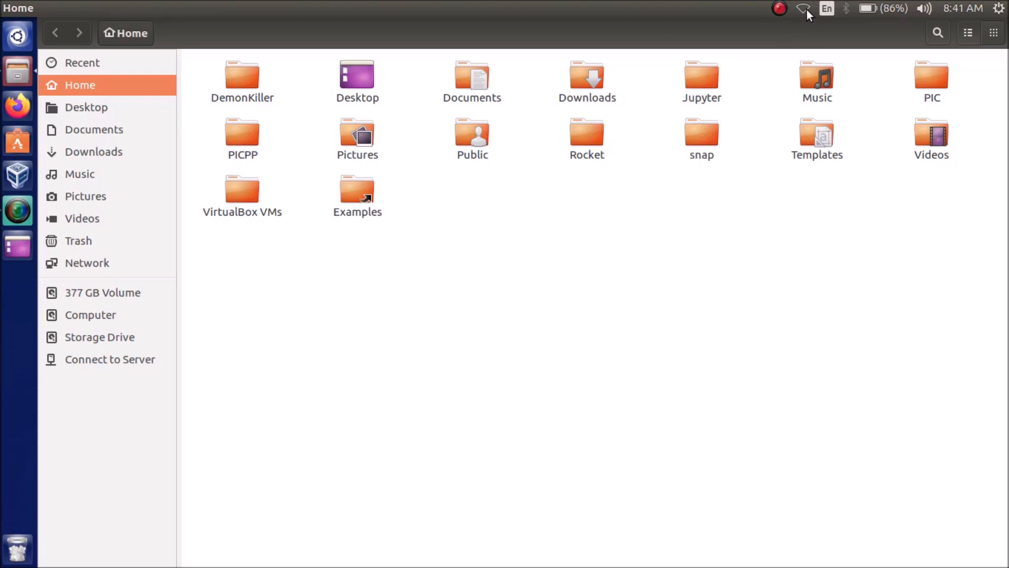
# On the Ubuntu computer, open the network connections editor and create a new Ethernet connection
pyautogui.click(804, 9)
pyautogui.moveTo(830, 4)
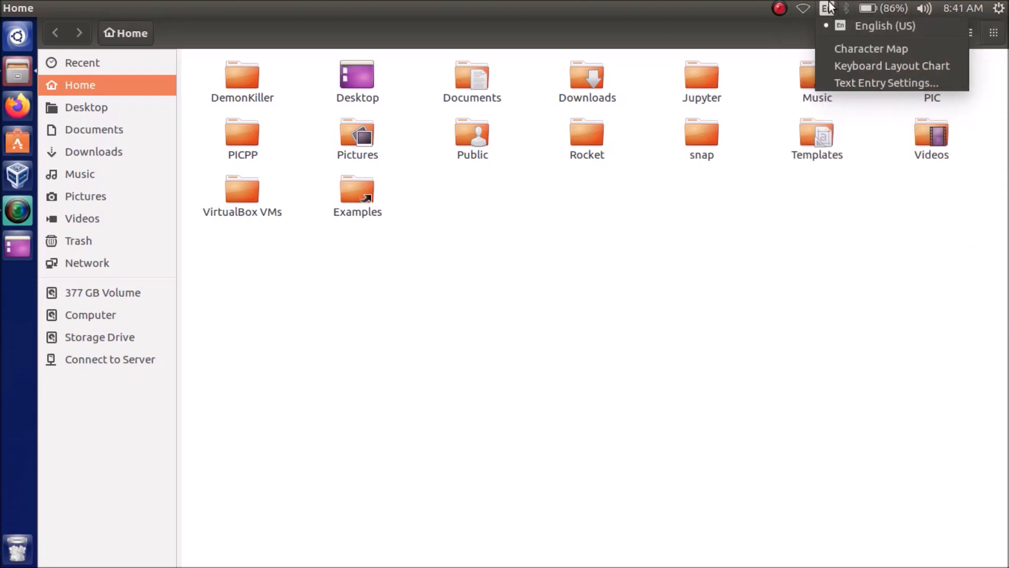
pyautogui.click(786, 320)
pyautogui.click(811, 3)
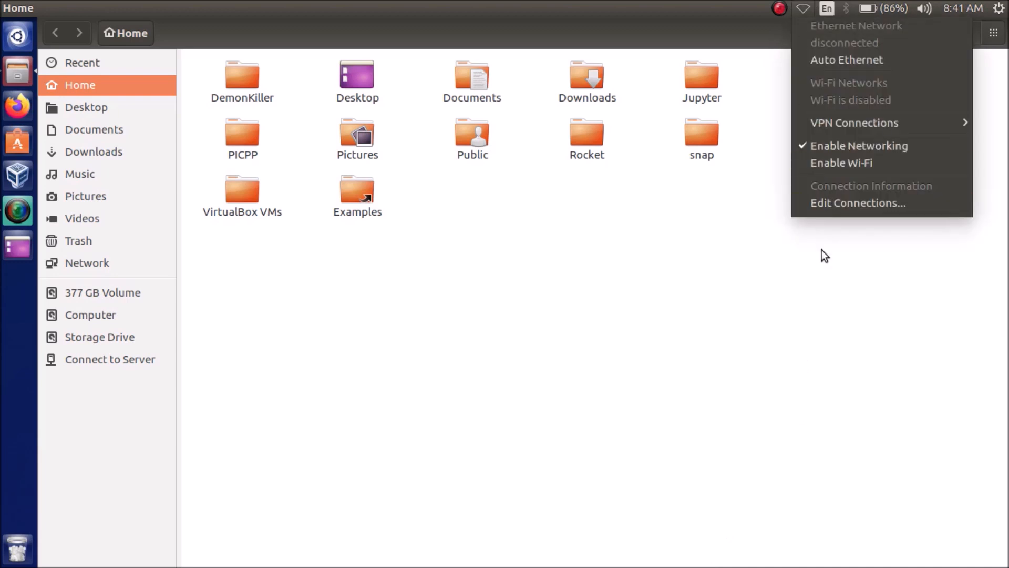
pyautogui.click(833, 206)
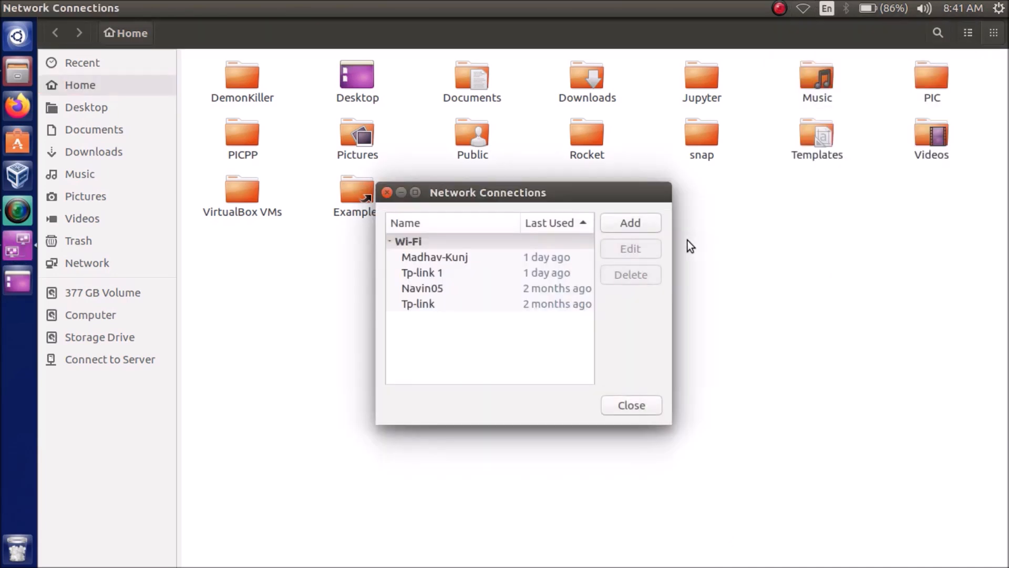
pyautogui.click(645, 226)
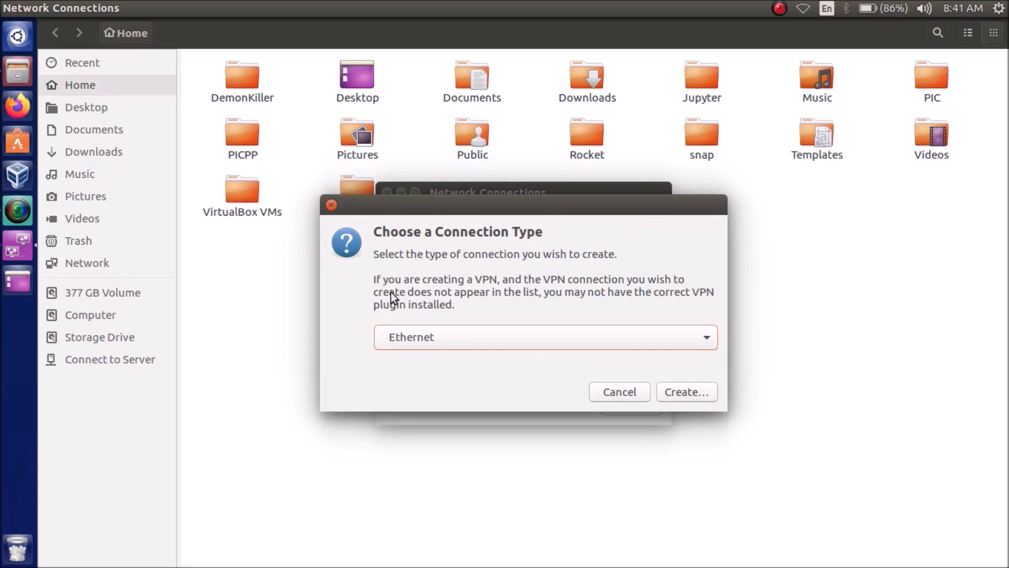
pyautogui.click(681, 395)
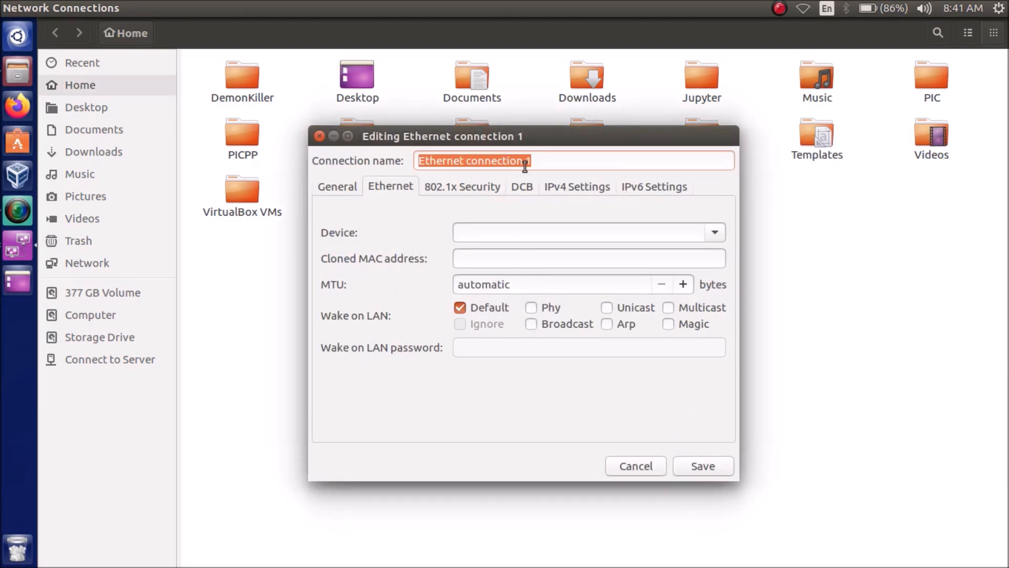
# Set the new Ethernet connection's IPv4 method to Manual and add the address 192.168.1.1
pyautogui.click(573, 191)
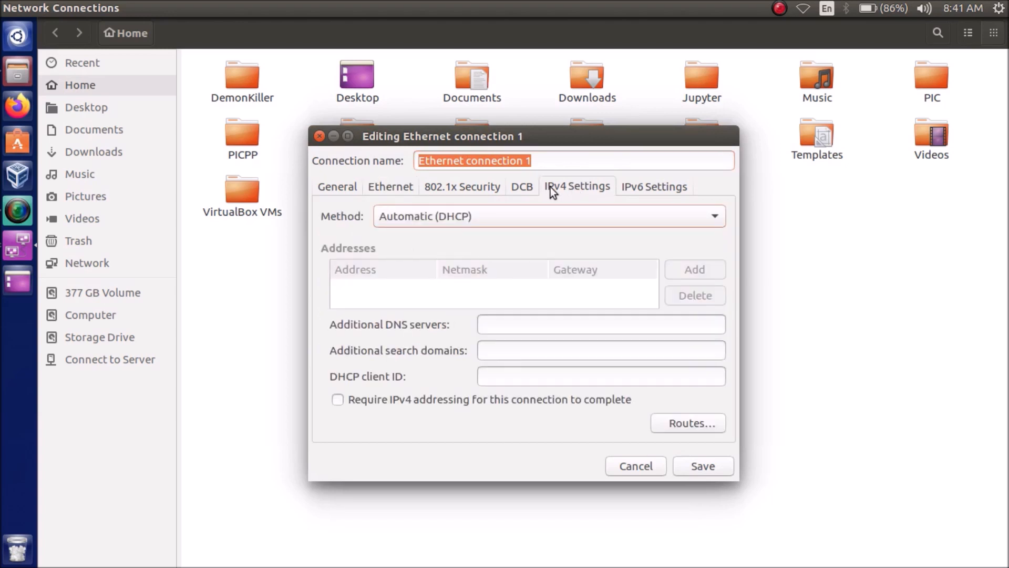
pyautogui.click(420, 219)
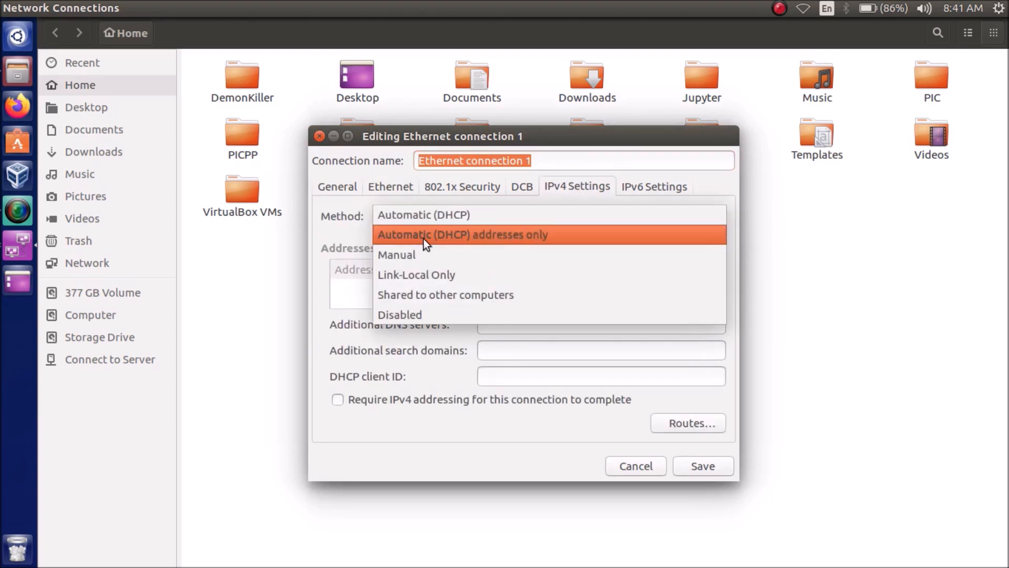
pyautogui.click(431, 259)
pyautogui.click(701, 268)
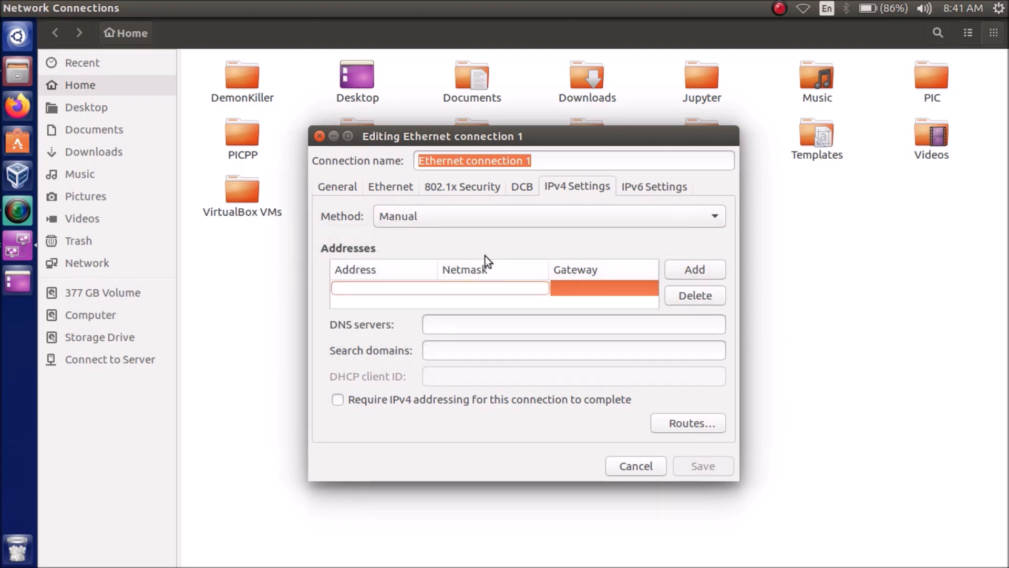
pyautogui.write('192.1')
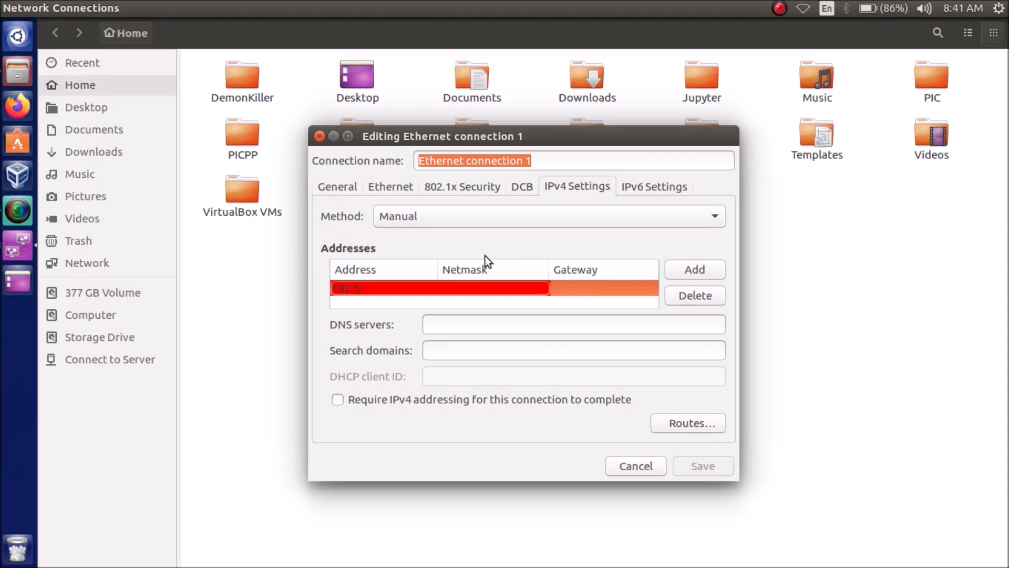
pyautogui.write('68.1.1')
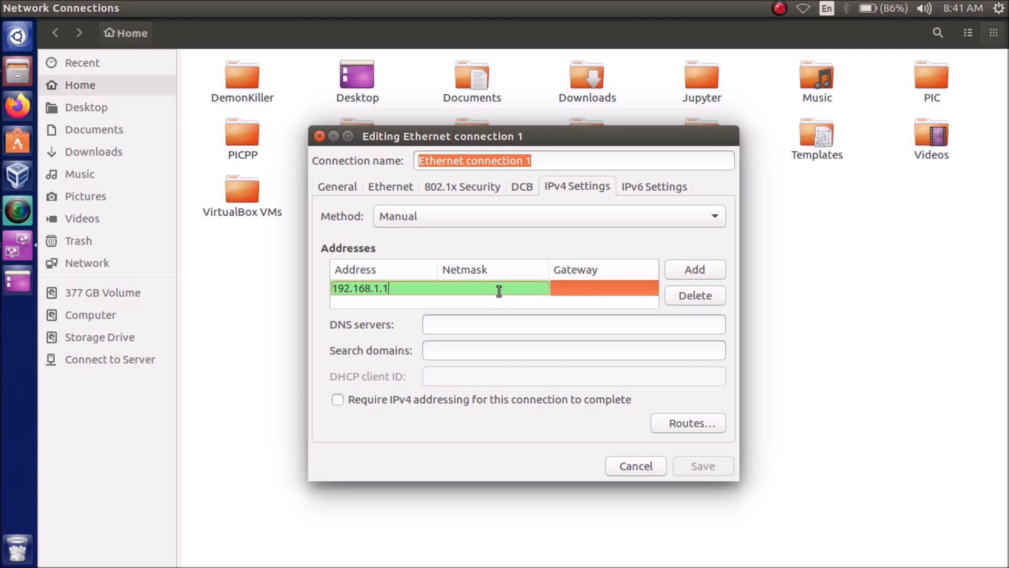
# Set the netmask of the 192.168.1.1 address entry to 255.255.255.0 and leave its gateway empty
pyautogui.press('Tab')
pyautogui.write('24')
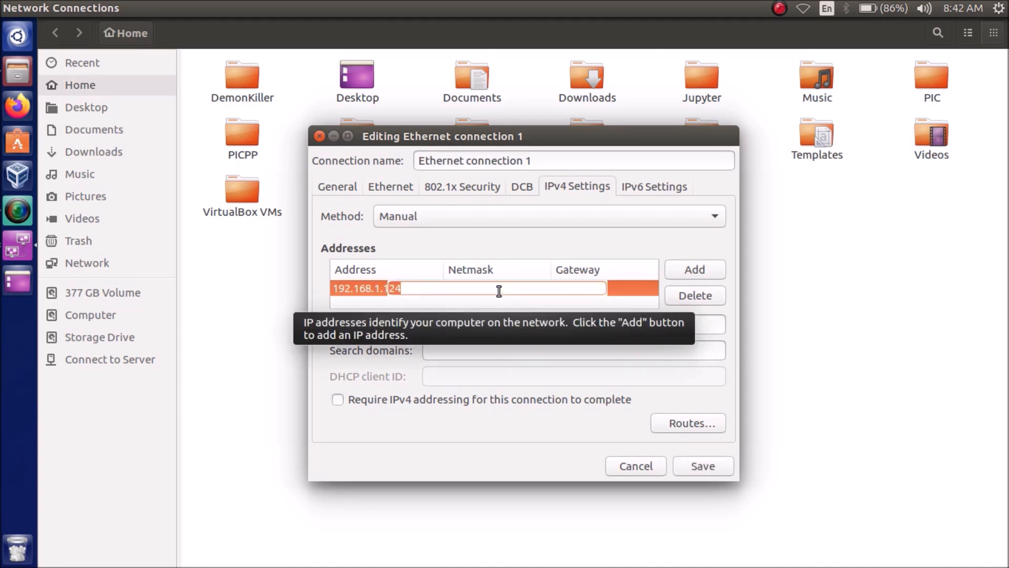
pyautogui.press('BackSpace')
pyautogui.press('BackSpace')
pyautogui.write('255.255.255')
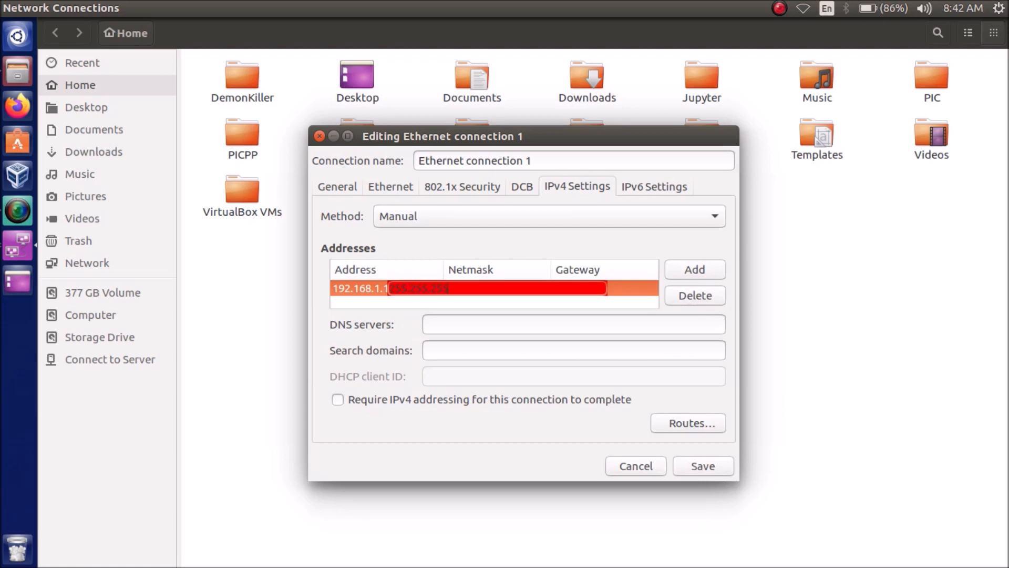
pyautogui.write('.0')
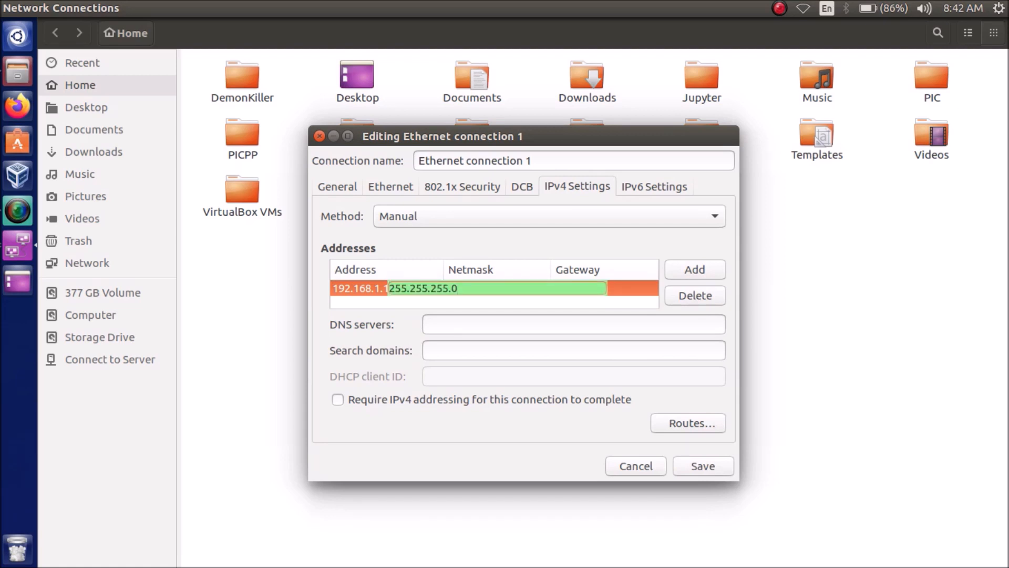
pyautogui.press('Tab')
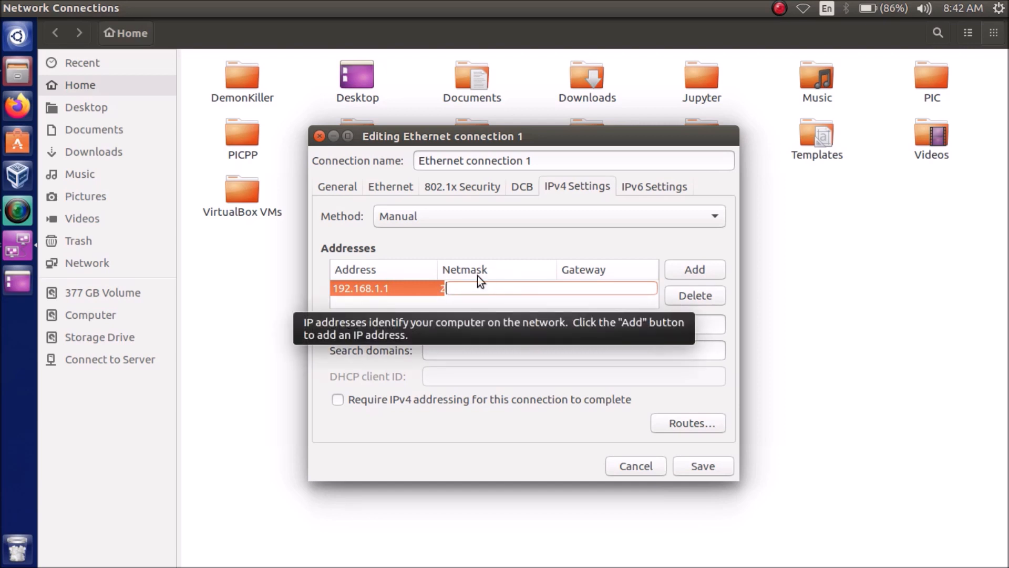
pyautogui.press('Return')
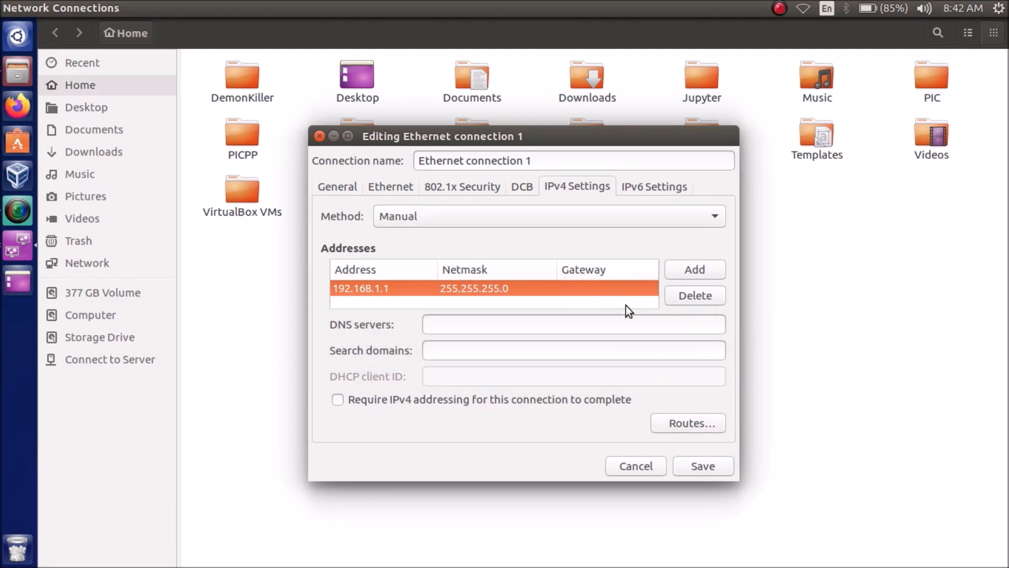
# Set the connection's DNS server to 8.8.8.8 and save the Ethernet connection
pyautogui.click(609, 325)
pyautogui.write('8')
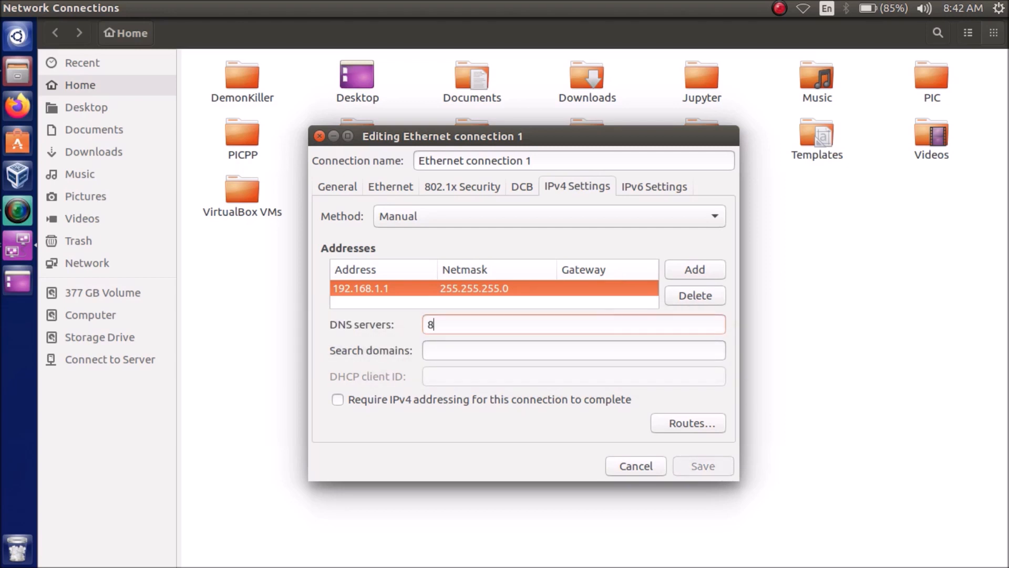
pyautogui.write('.8.8.8')
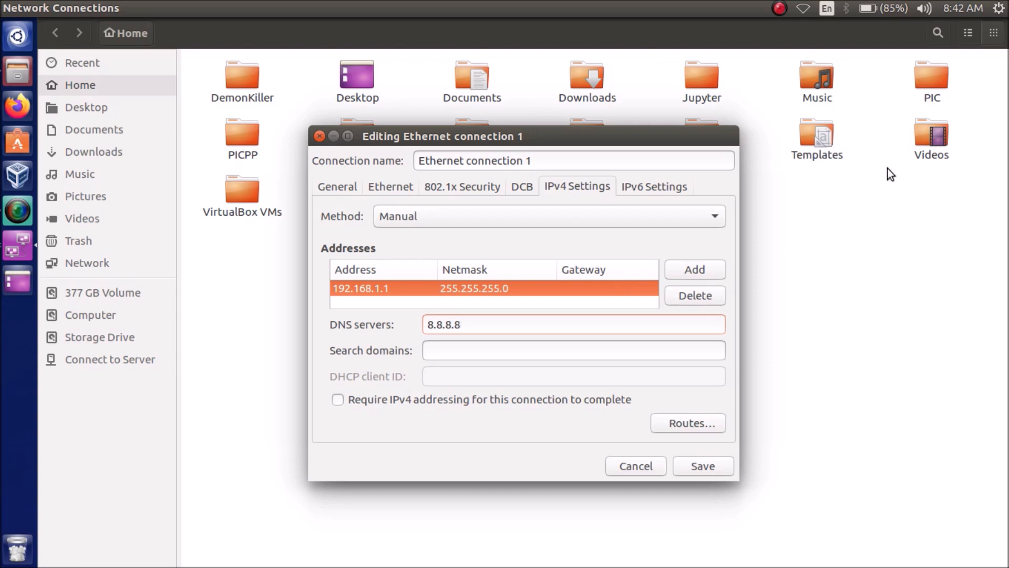
pyautogui.click(704, 468)
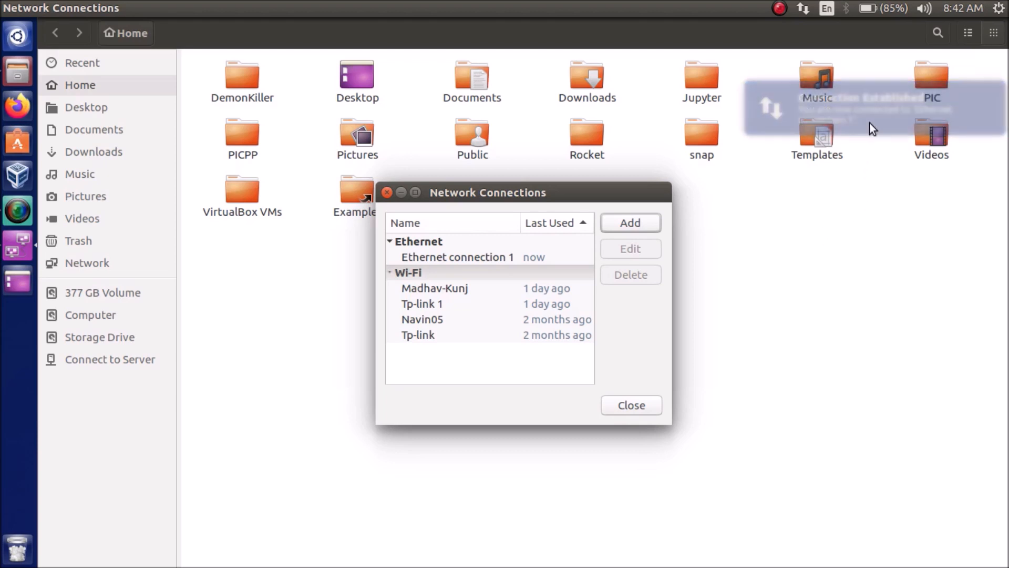
# Rename Ethernet connection 1 as "WIndows Connection", save it and close the list of network connections
pyautogui.click(560, 260)
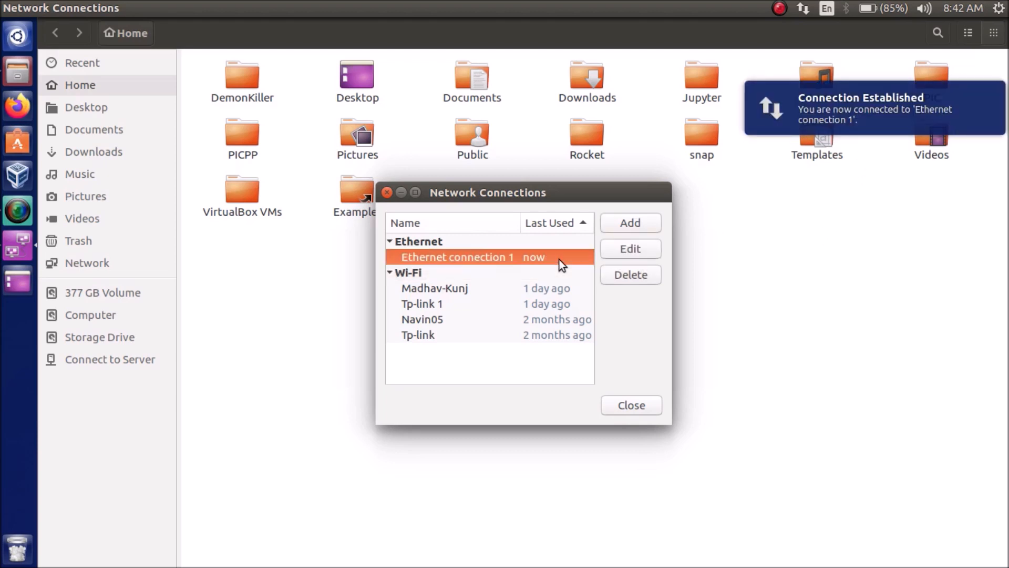
pyautogui.click(612, 248)
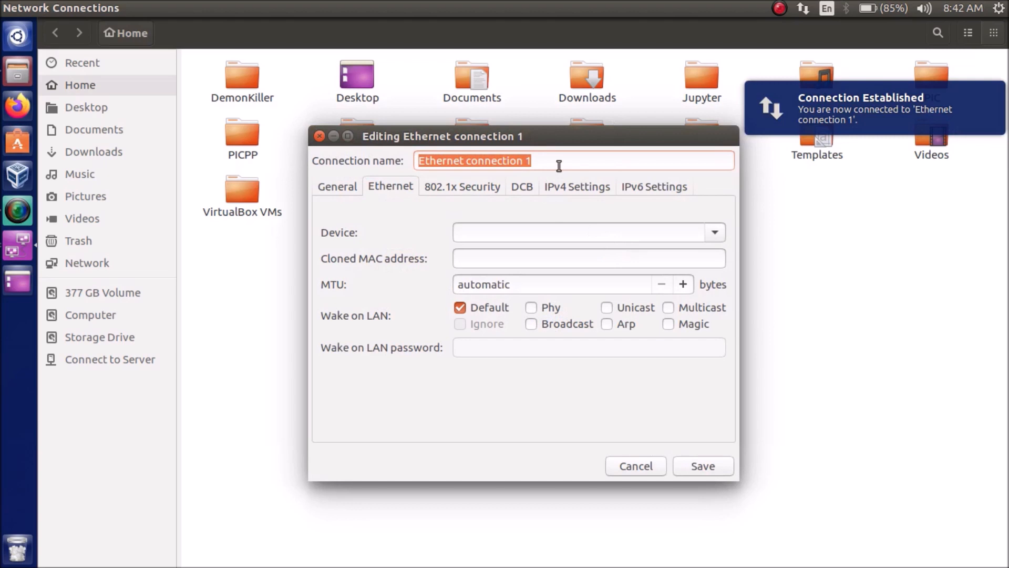
pyautogui.write('WIndows COnnection')
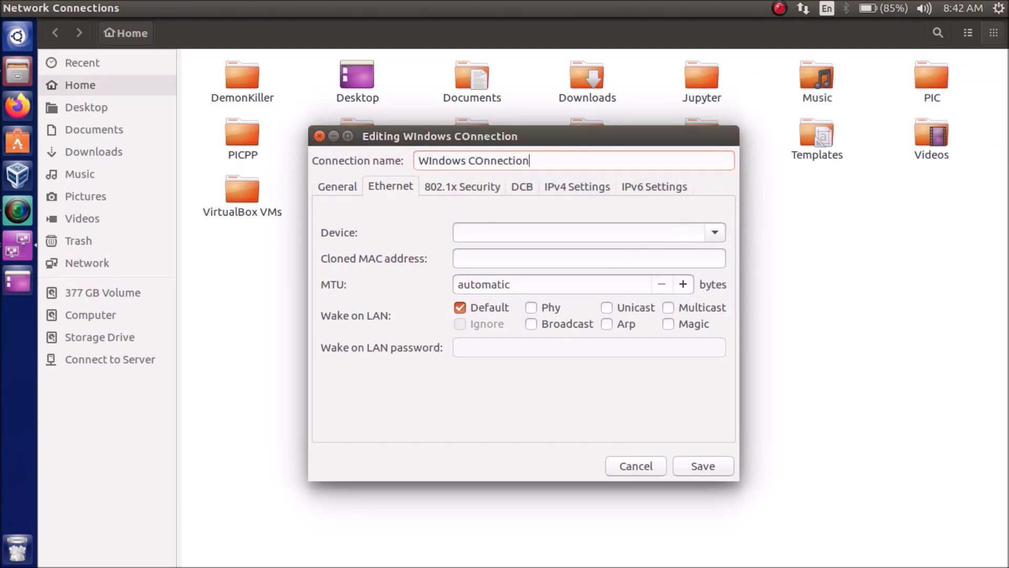
pyautogui.press('Left')
pyautogui.press('Left')
pyautogui.press('Left')
pyautogui.press('Left')
pyautogui.press('Left')
pyautogui.press('Left')
pyautogui.press('Left')
pyautogui.press('Left')
pyautogui.hotkey('shift', 'Left')
pyautogui.write('o')
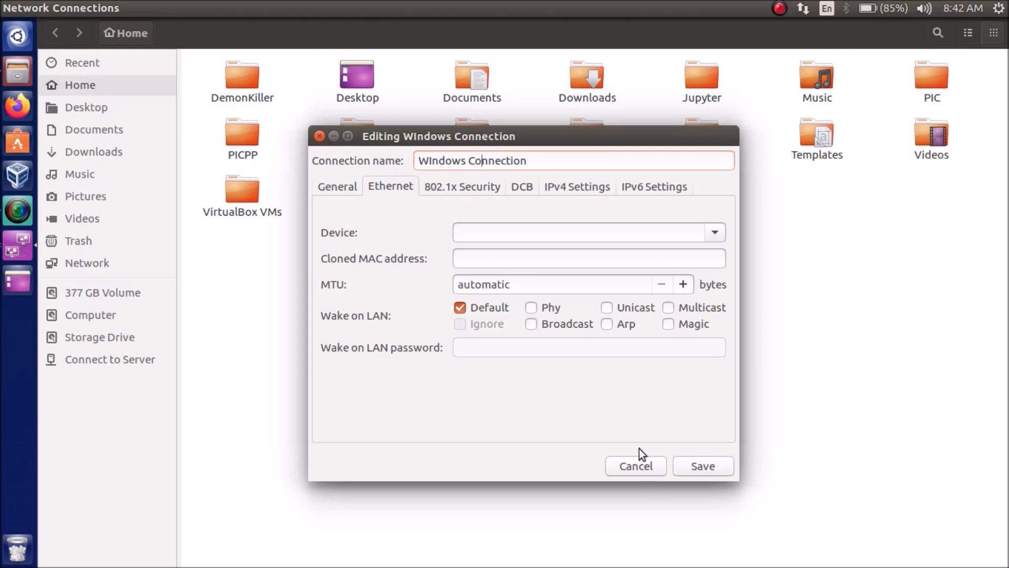
pyautogui.click(682, 460)
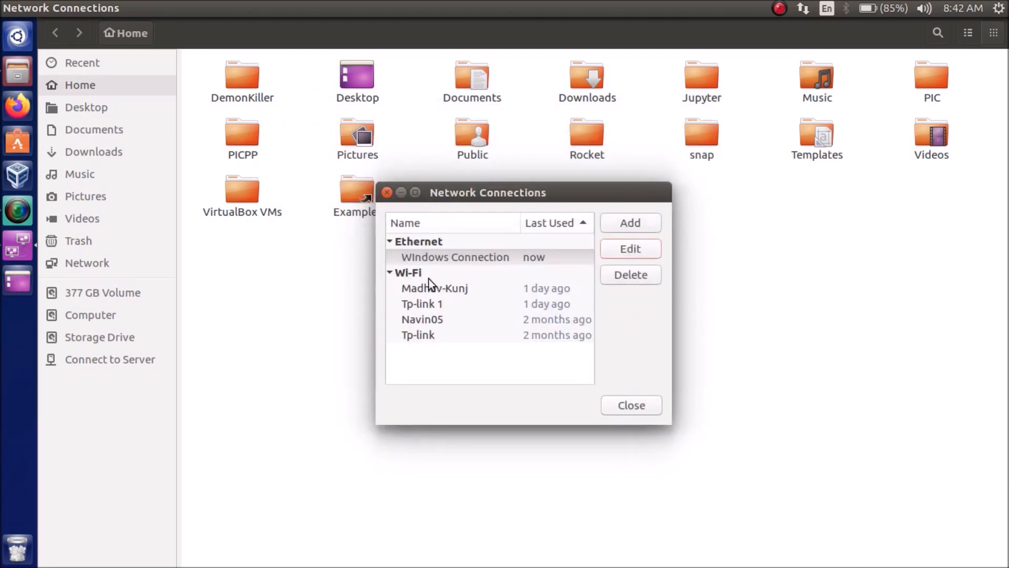
pyautogui.click(424, 256)
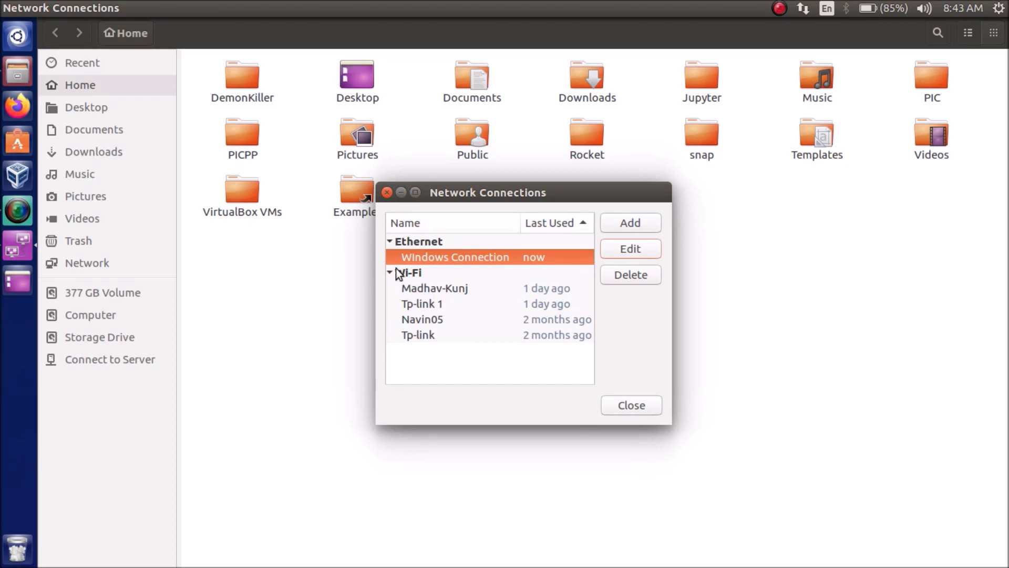
pyautogui.click(391, 193)
# Browse the Network location, look inside Windows Network and go back
pyautogui.click(52, 261)
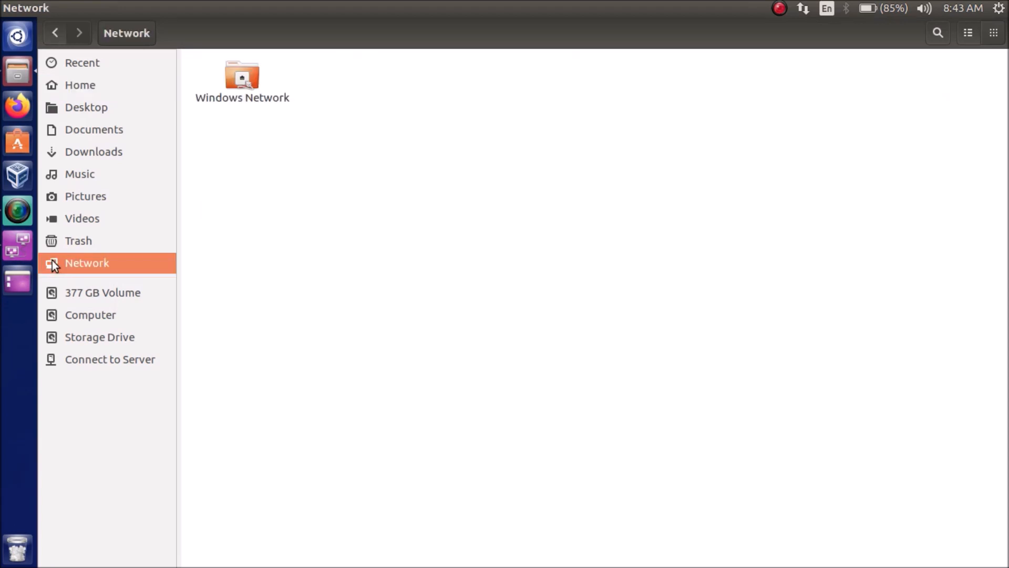
pyautogui.doubleClick(238, 89)
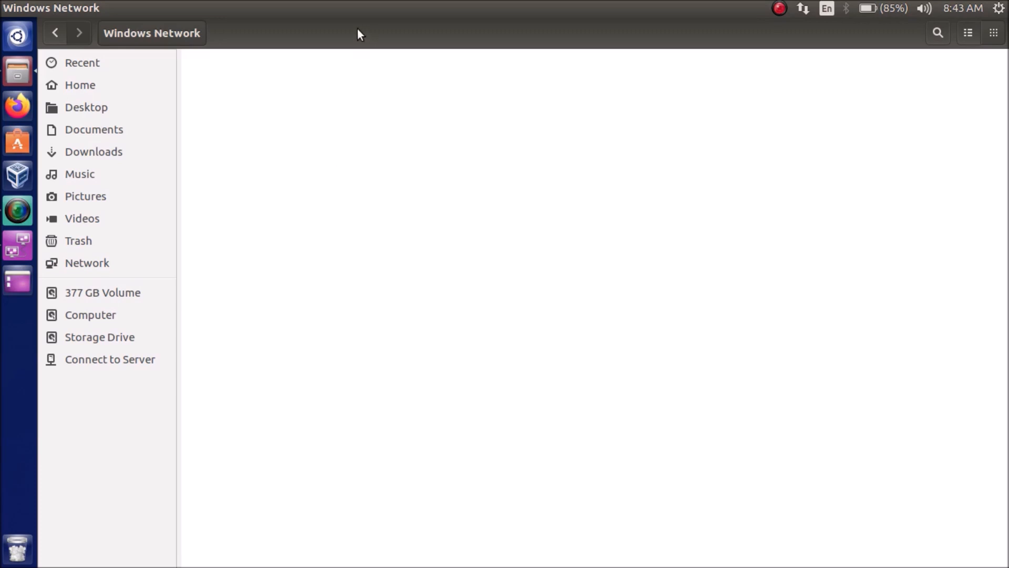
pyautogui.click(49, 34)
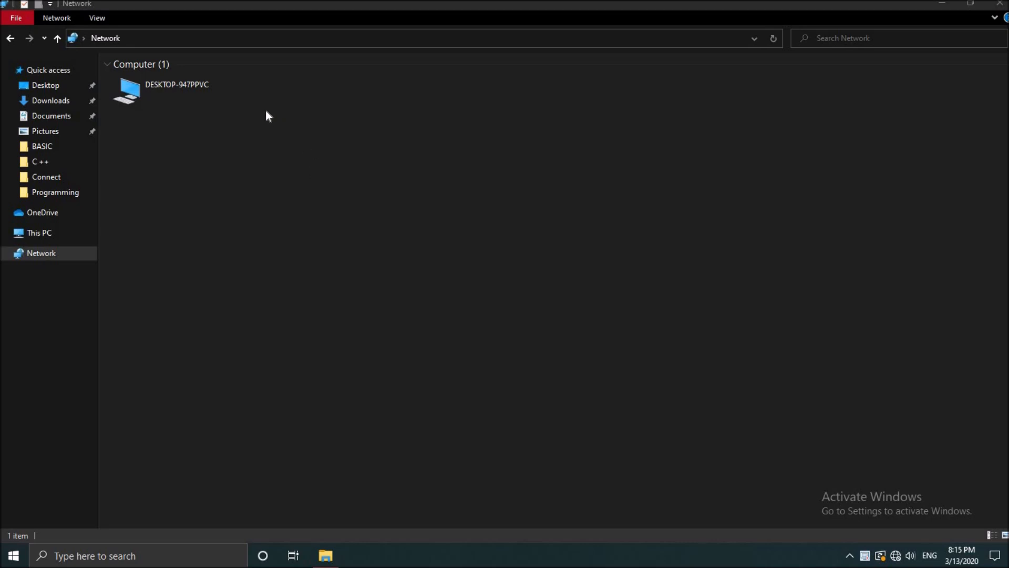
# On the Windows computer, refresh the Network location, look inside the DKUBXX computer and go back
pyautogui.rightClick(284, 131)
pyautogui.click(310, 182)
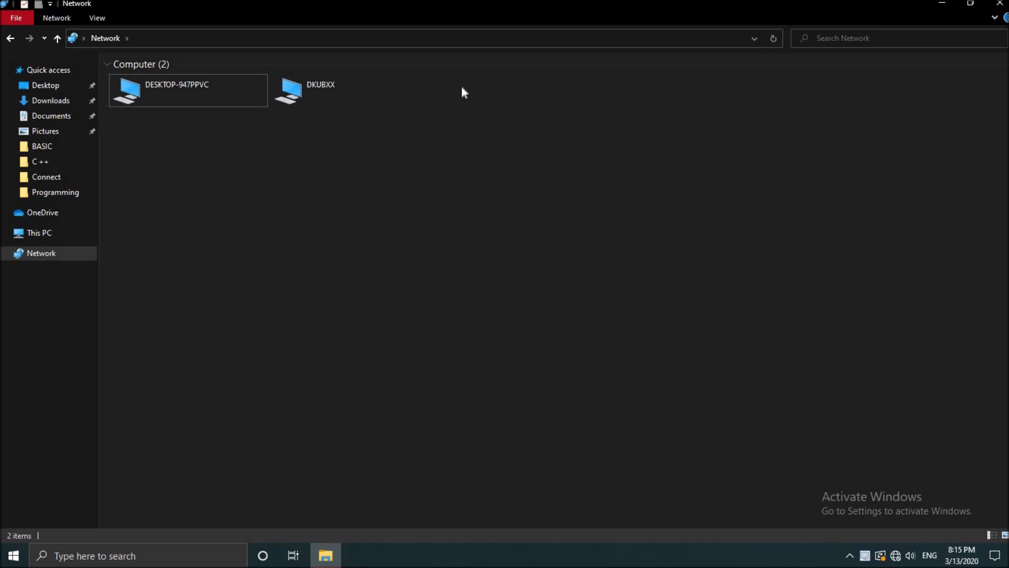
pyautogui.click(299, 95)
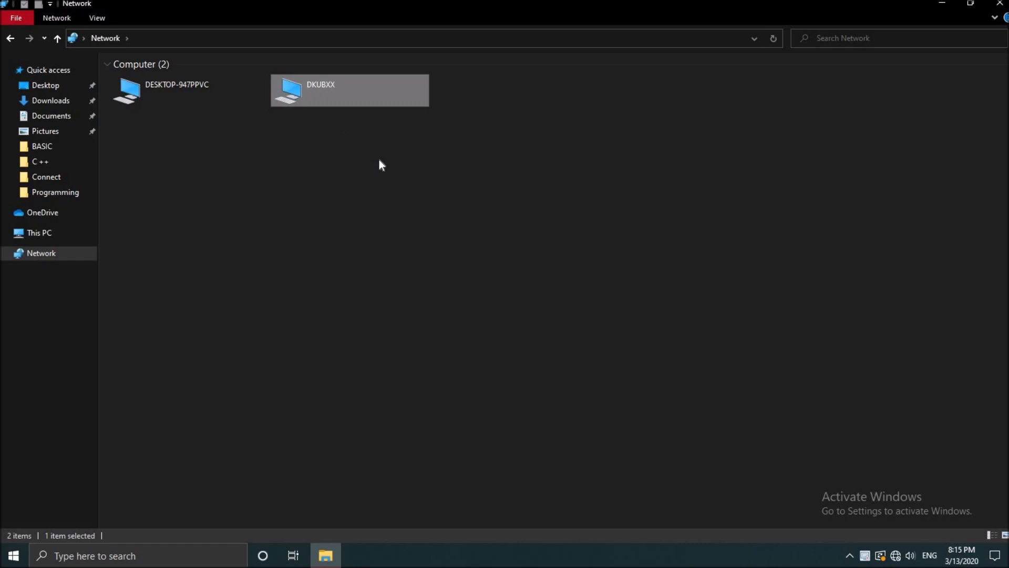
pyautogui.click(380, 159)
pyautogui.doubleClick(365, 101)
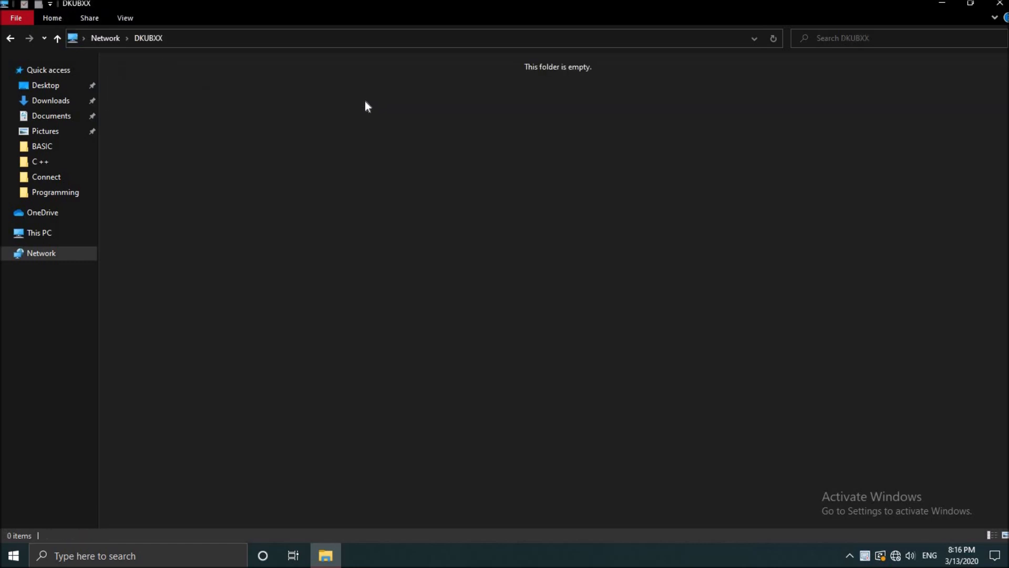
pyautogui.click(10, 37)
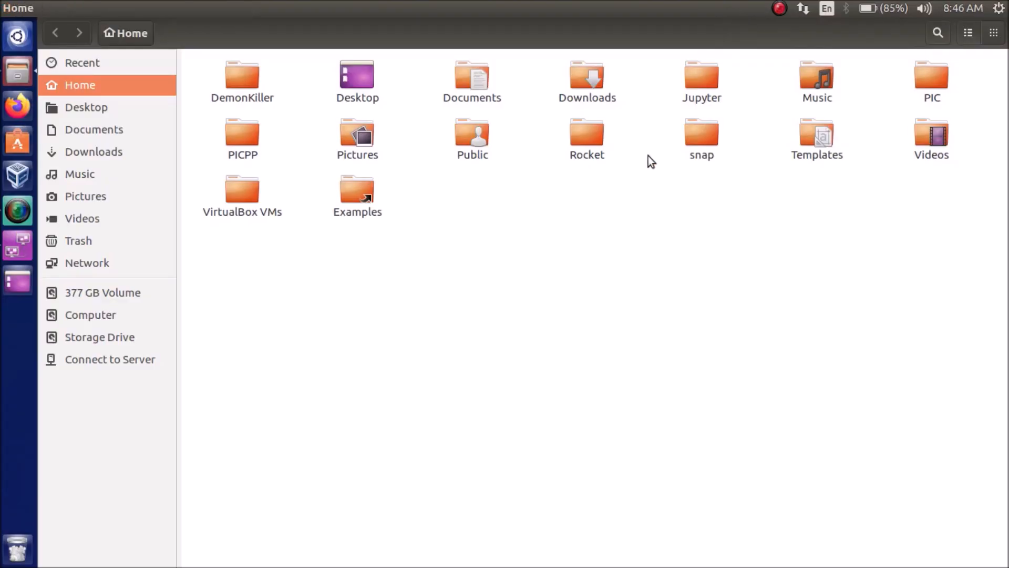
# On the Ubuntu computer, create a folder named "Alien Share" in the Home folder
pyautogui.rightClick(562, 210)
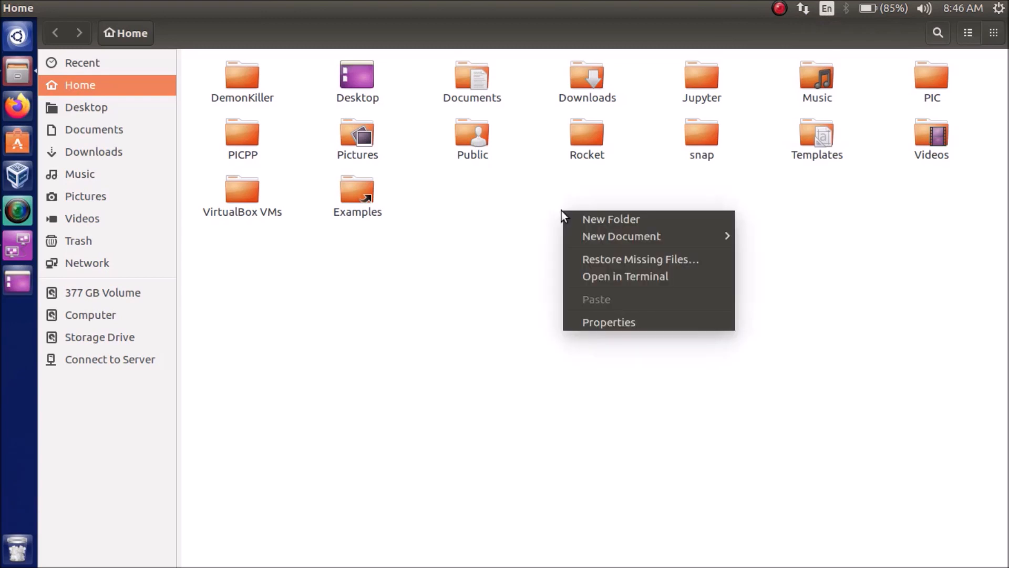
pyautogui.click(575, 217)
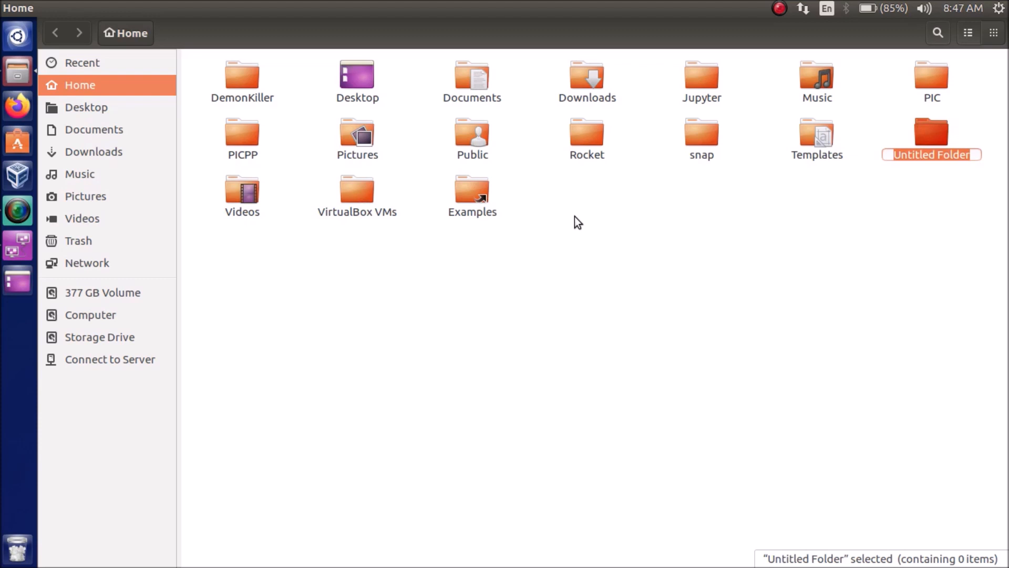
pyautogui.write('Alien Shar')
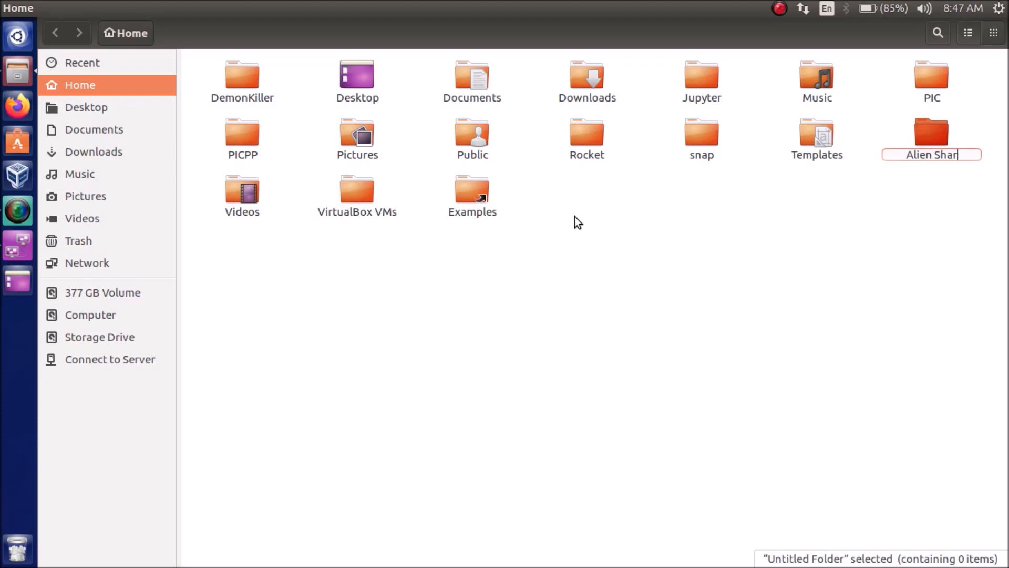
pyautogui.write('e')
pyautogui.press('Return')
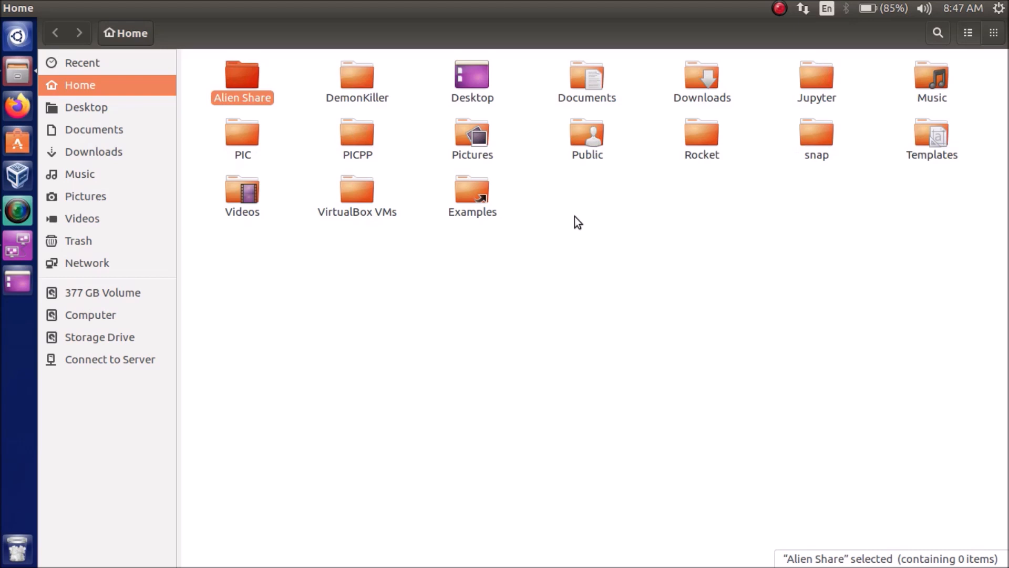
# Create an empty document named "Hello Alien" inside the Alien Share folder
pyautogui.press('Return')
pyautogui.rightClick(575, 217)
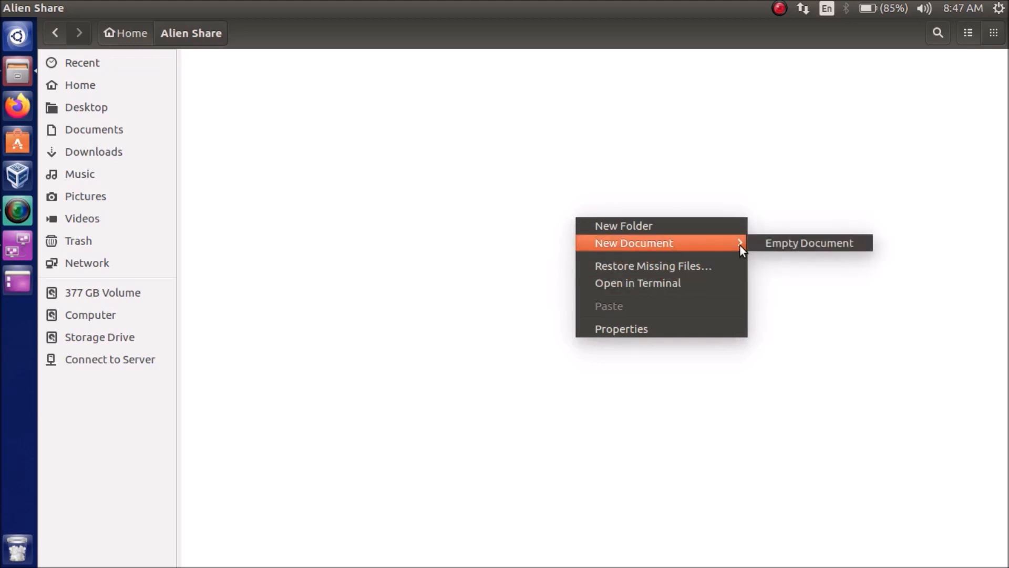
pyautogui.click(758, 245)
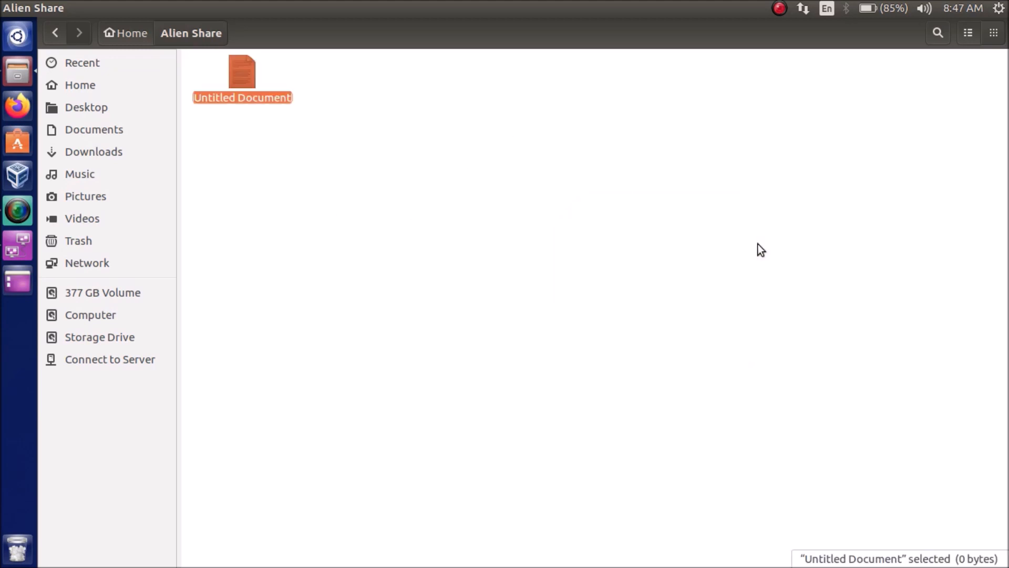
pyautogui.write('Hell')
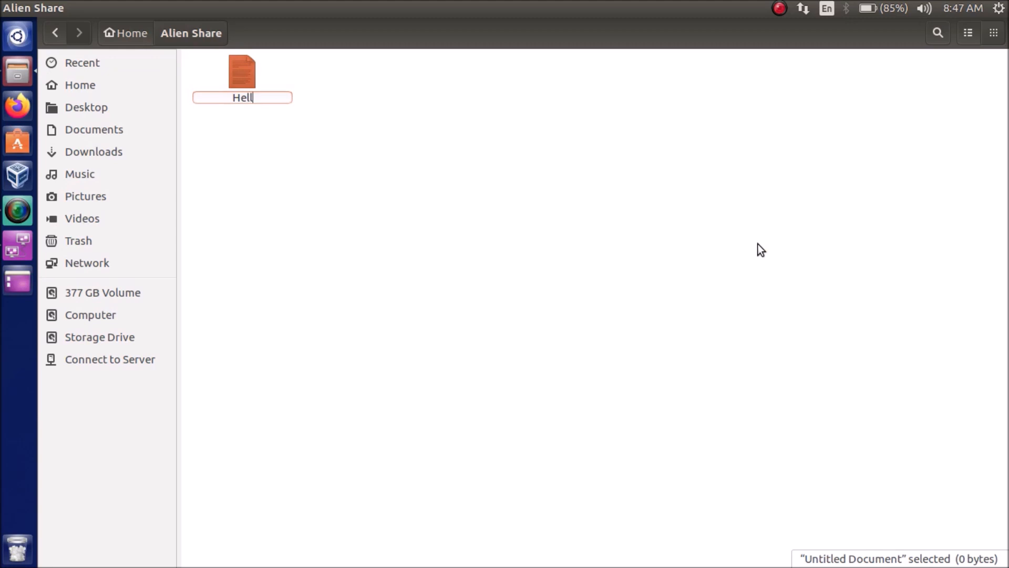
pyautogui.write('o ALie')
pyautogui.press('BackSpace')
pyautogui.press('BackSpace')
pyautogui.press('BackSpace')
pyautogui.write('le')
pyautogui.press('BackSpace')
pyautogui.write('ien')
pyautogui.press('Return')
# Open the Hello Alien document and enter the text "Hello Alien from Ubuntu Linux"
pyautogui.press('Return')
pyautogui.write('Hello Al')
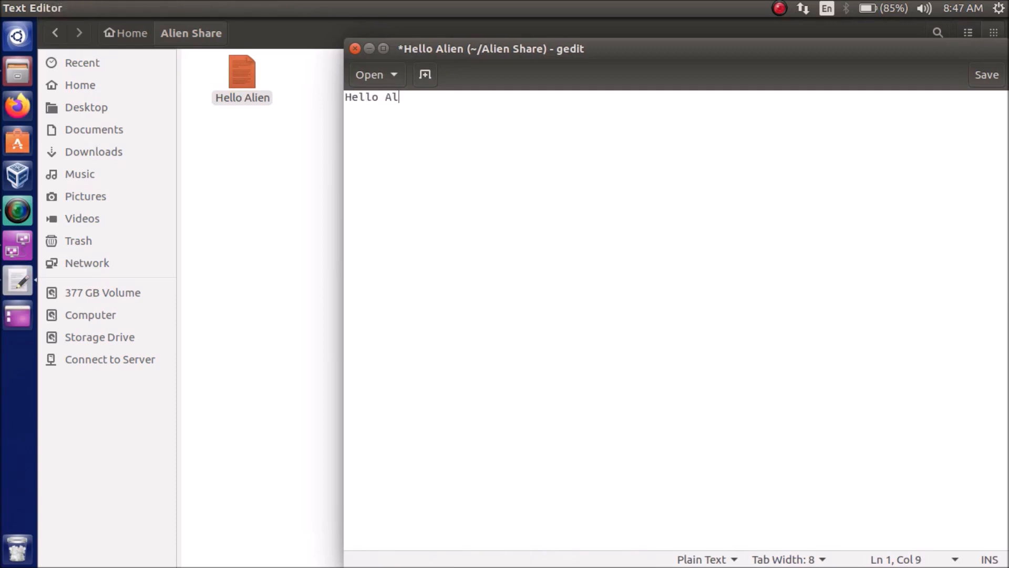
pyautogui.write('ien from Ubuntu Linux')
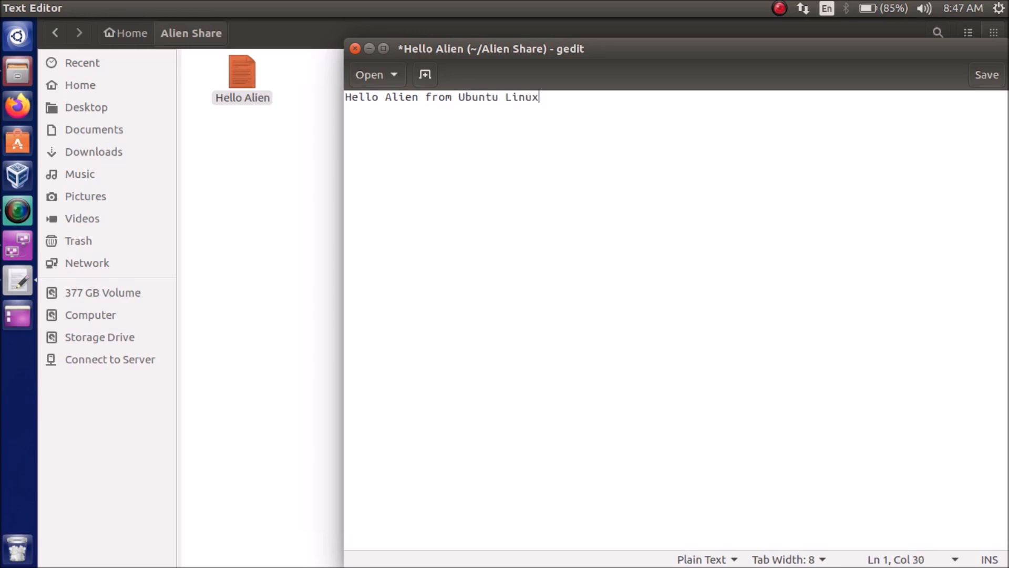
# Save the Hello Alien document and close it
pyautogui.click(976, 77)
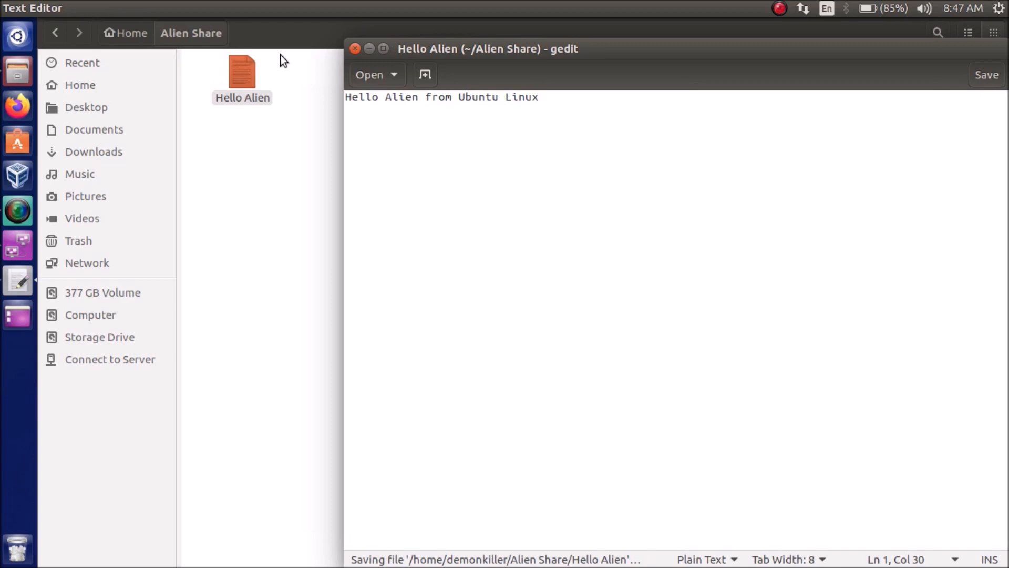
pyautogui.click(355, 49)
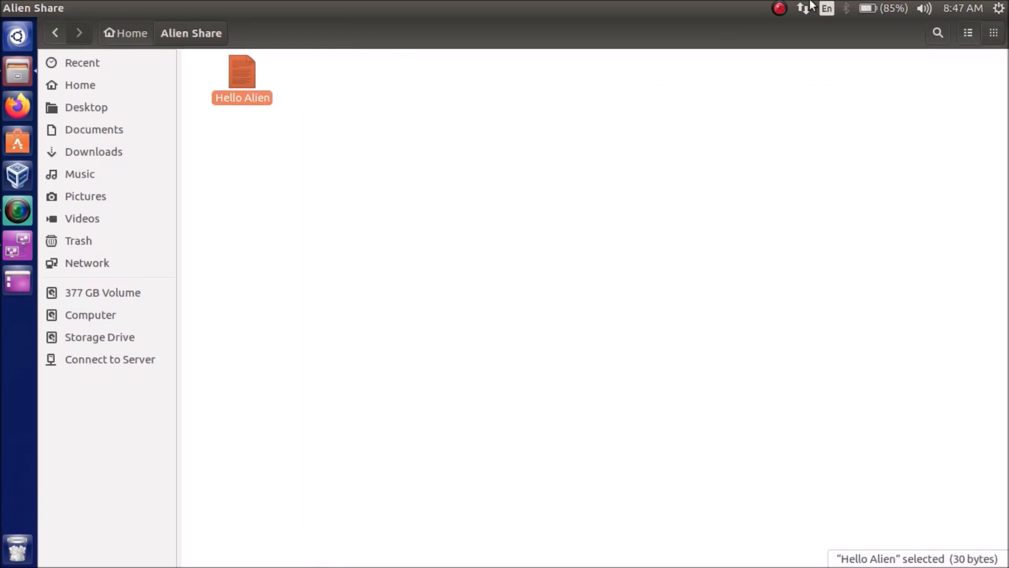
pyautogui.click(775, 9)
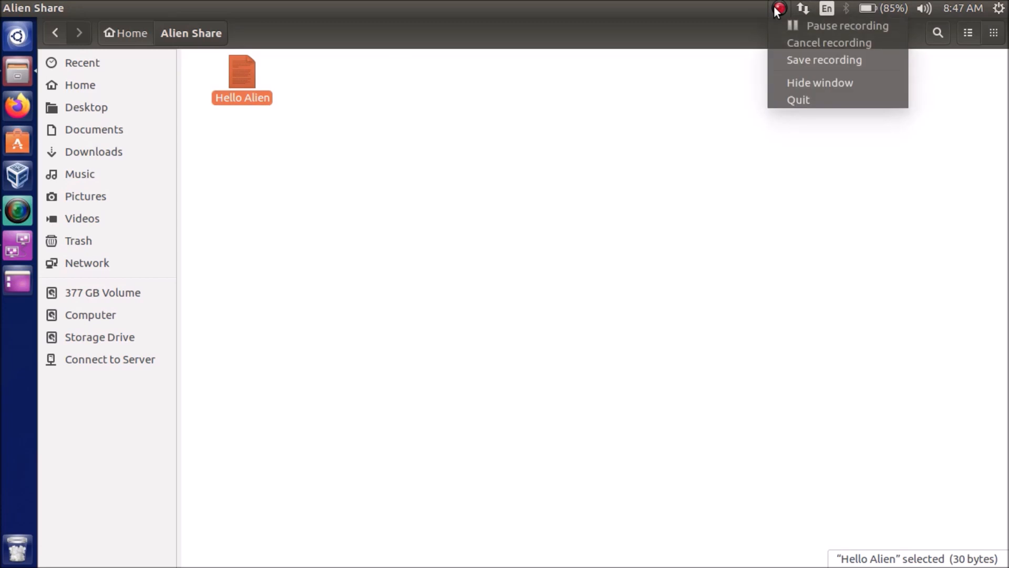
pyautogui.click(721, 78)
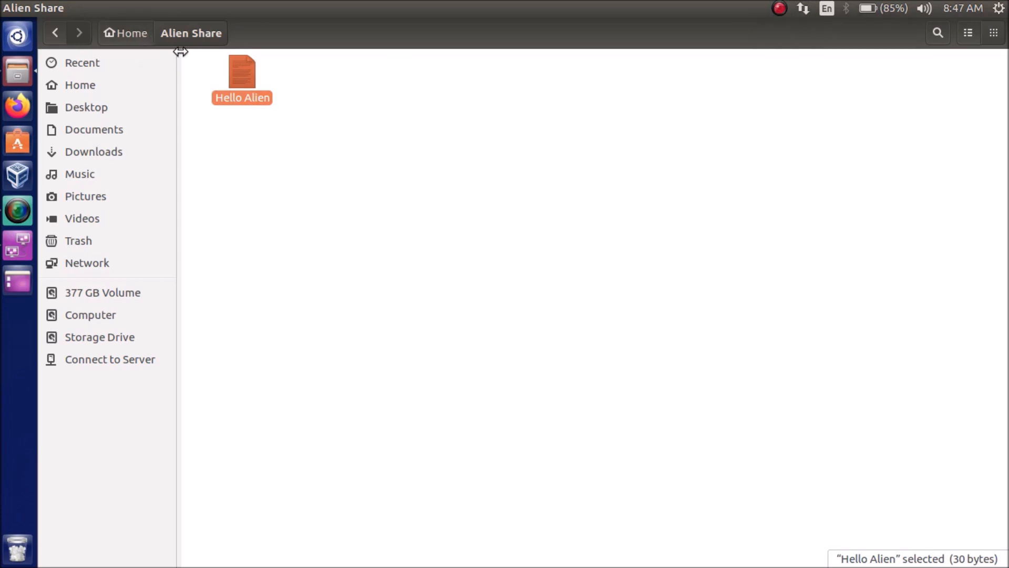
# Return to the Home folder, review the Alien Share folder's local network sharing options and cancel without changes
pyautogui.click(49, 33)
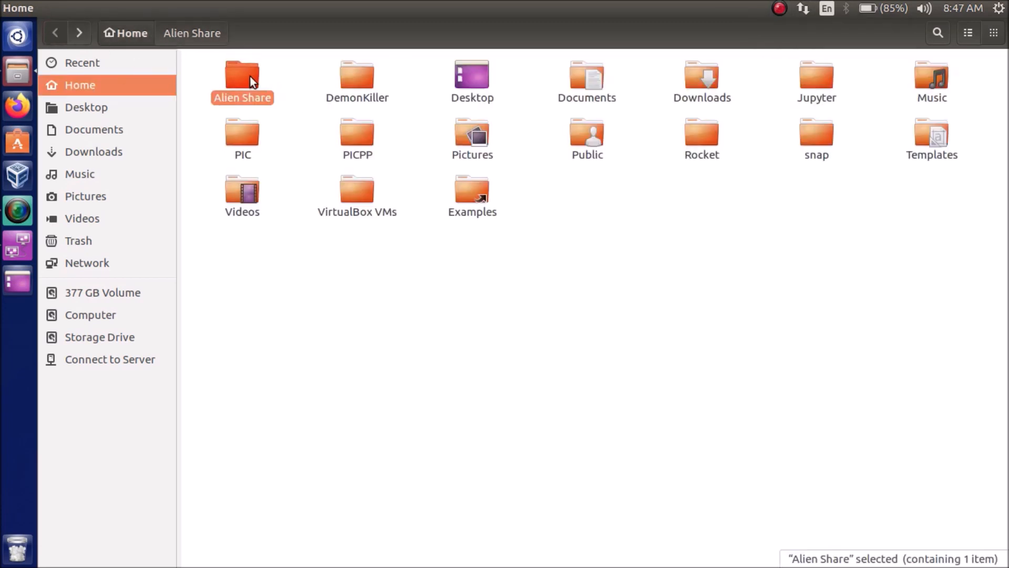
pyautogui.rightClick(251, 77)
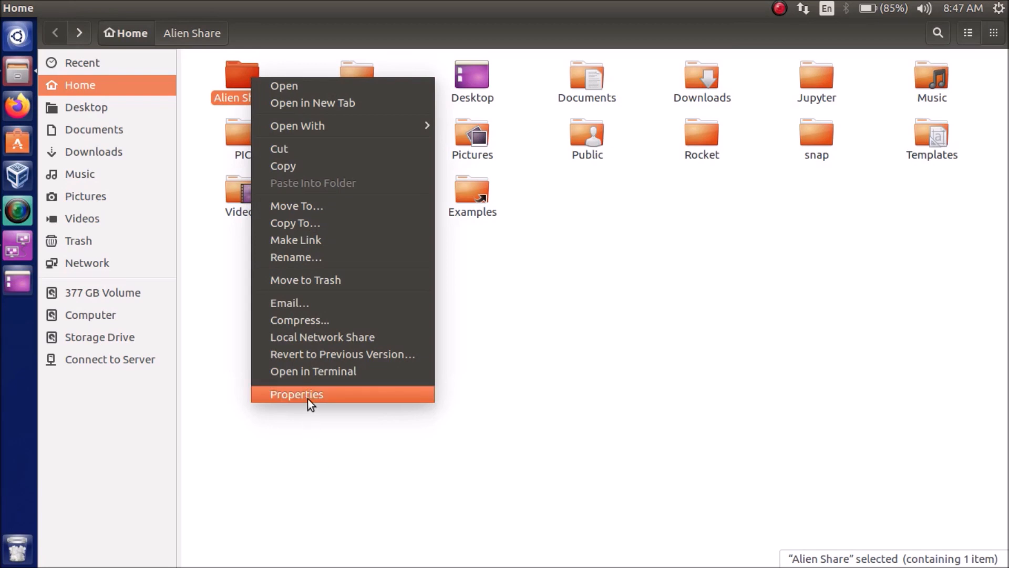
pyautogui.click(311, 338)
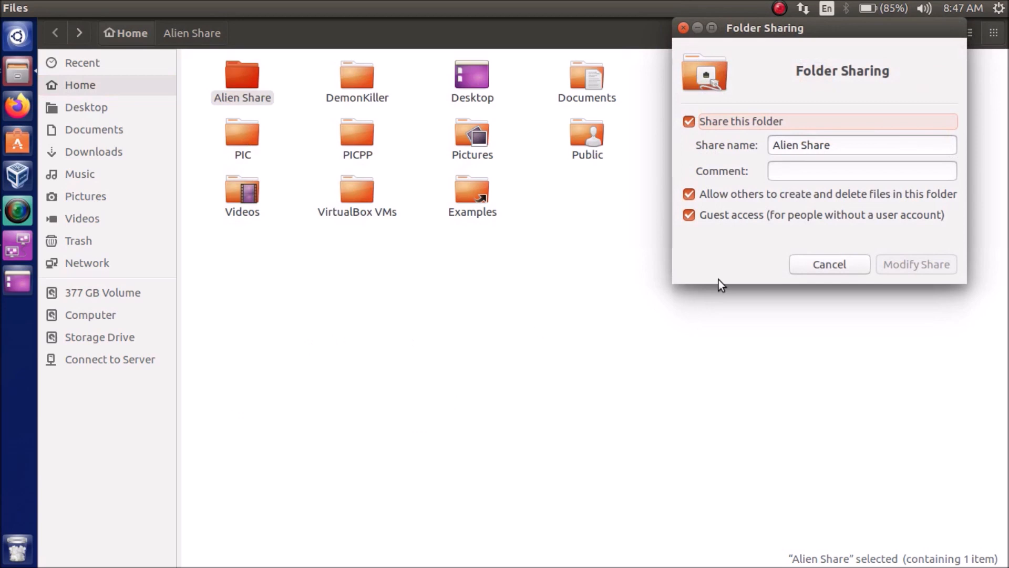
pyautogui.click(727, 128)
pyautogui.click(728, 128)
pyautogui.click(836, 266)
# Turn off sharing for the Alien Share folder in its properties and apply the change
pyautogui.rightClick(240, 77)
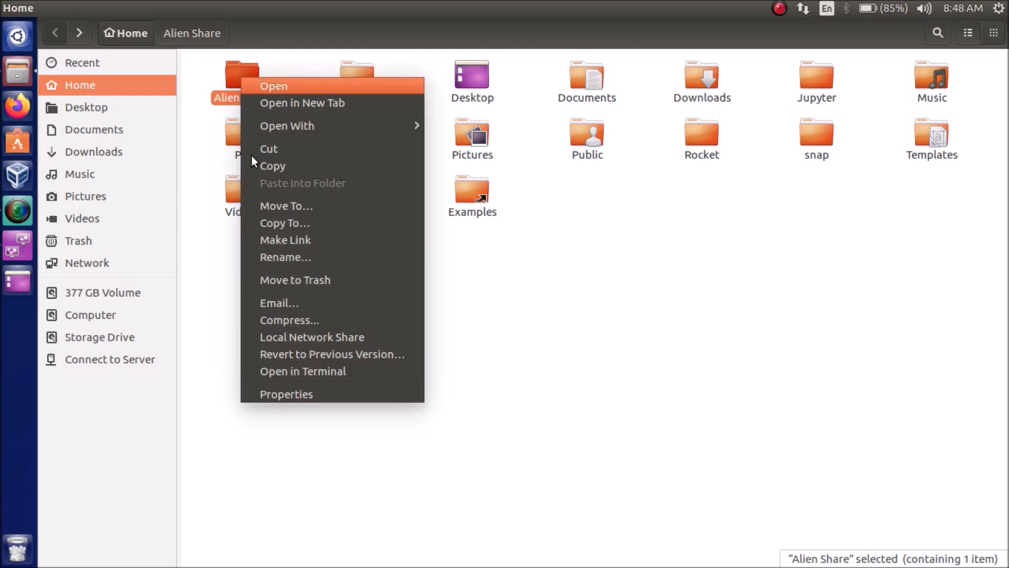
pyautogui.click(261, 398)
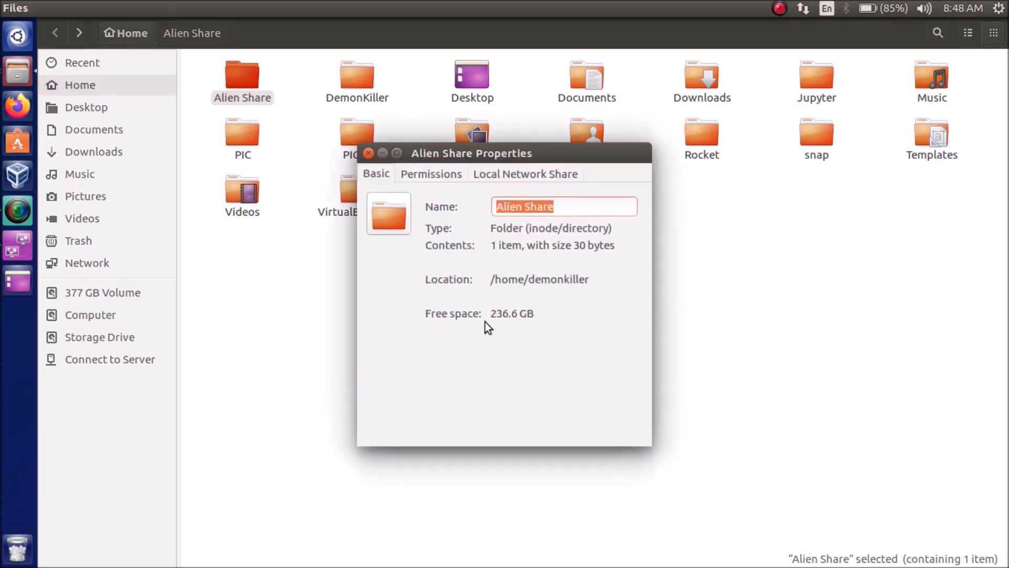
pyautogui.click(503, 180)
pyautogui.click(441, 267)
pyautogui.click(608, 418)
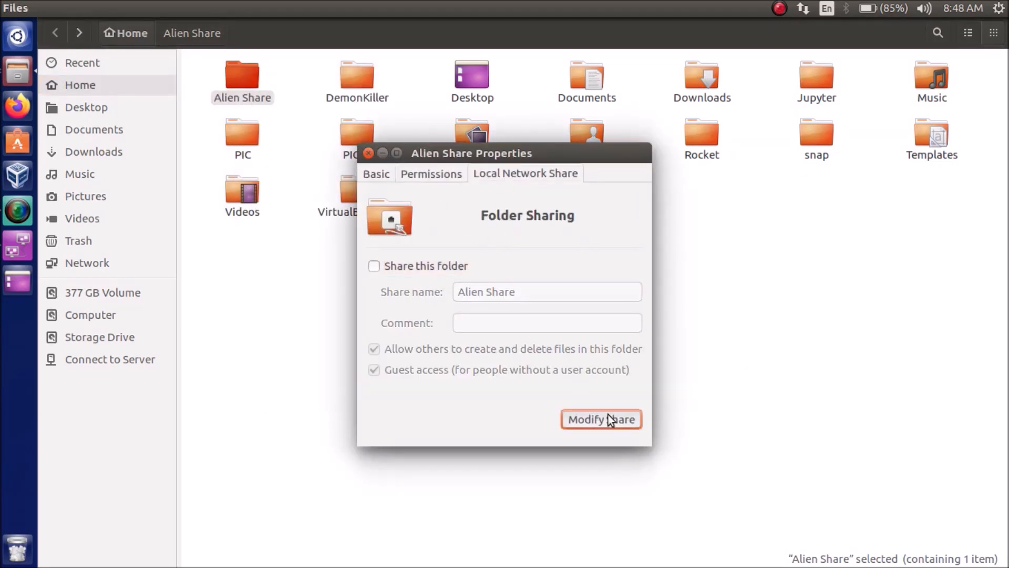
pyautogui.click(368, 153)
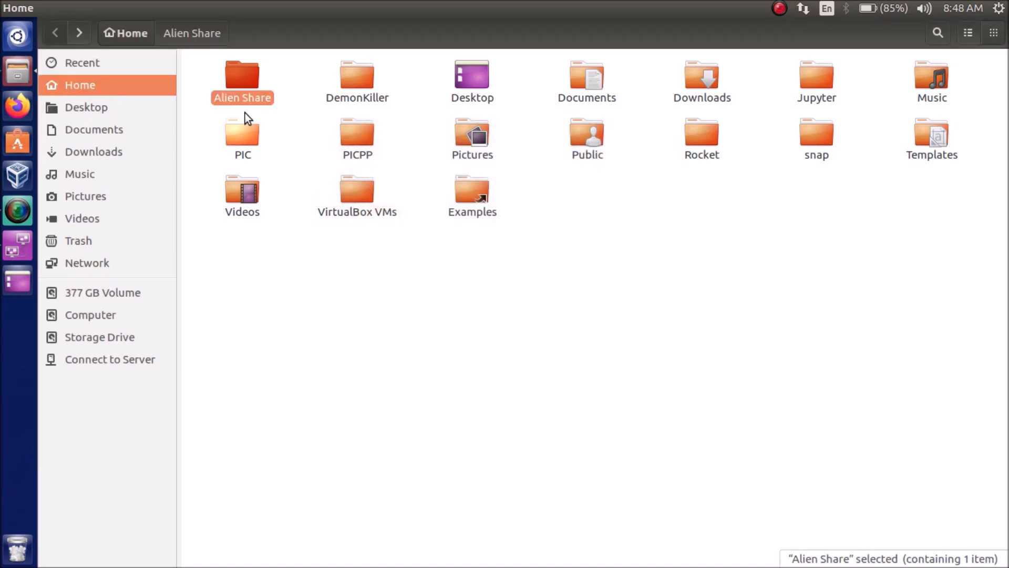
# Share the Alien Share folder from its properties, allowing others to create and delete files, guest access, and automatically added permissions
pyautogui.rightClick(235, 89)
pyautogui.click(309, 408)
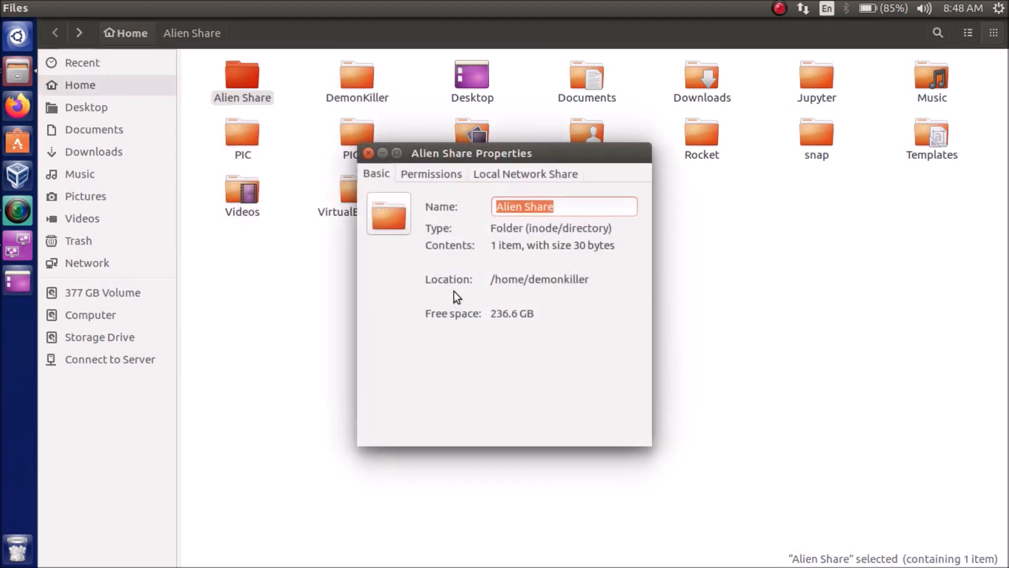
pyautogui.click(523, 174)
pyautogui.click(408, 270)
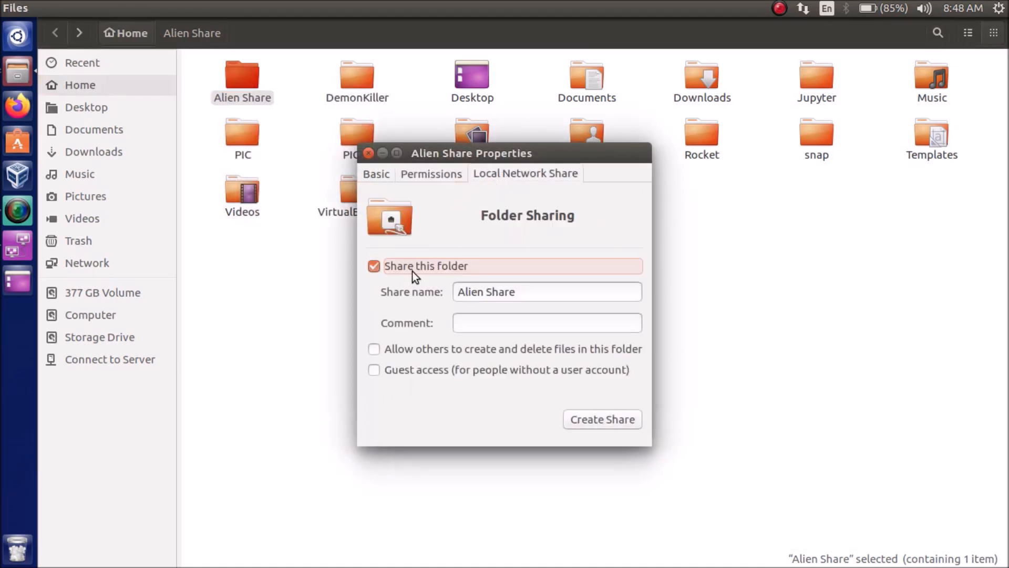
pyautogui.click(413, 350)
pyautogui.click(424, 372)
pyautogui.click(596, 420)
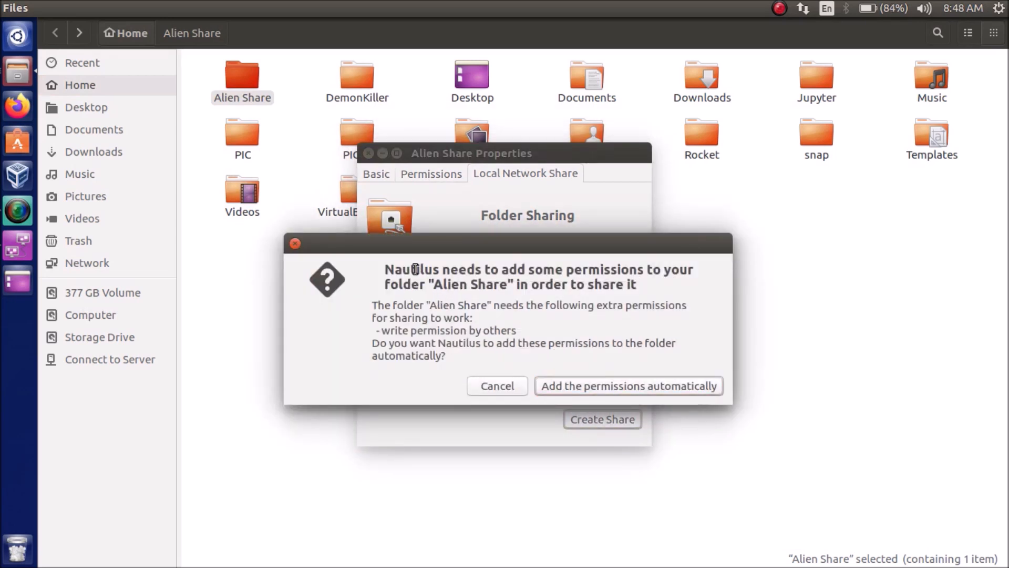
pyautogui.click(566, 386)
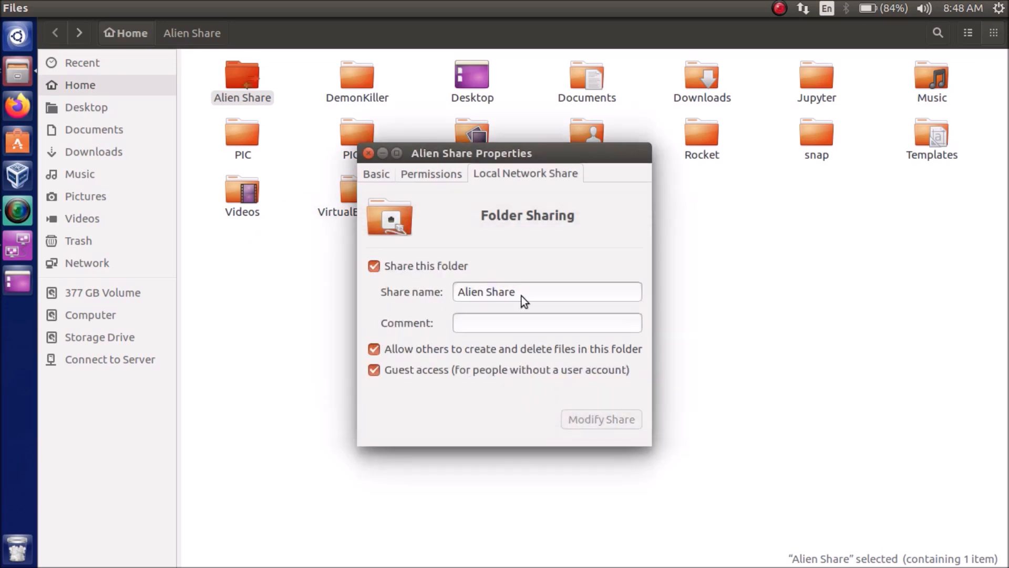
pyautogui.click(368, 153)
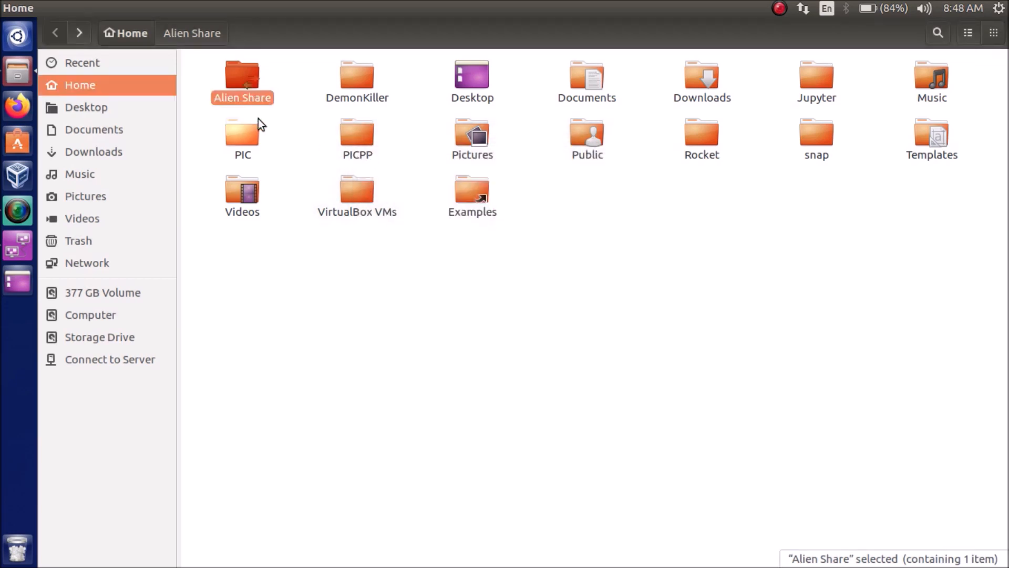
# Open the Hello Alien document inside the Alien Share folder to check its text and close it
pyautogui.click(248, 527)
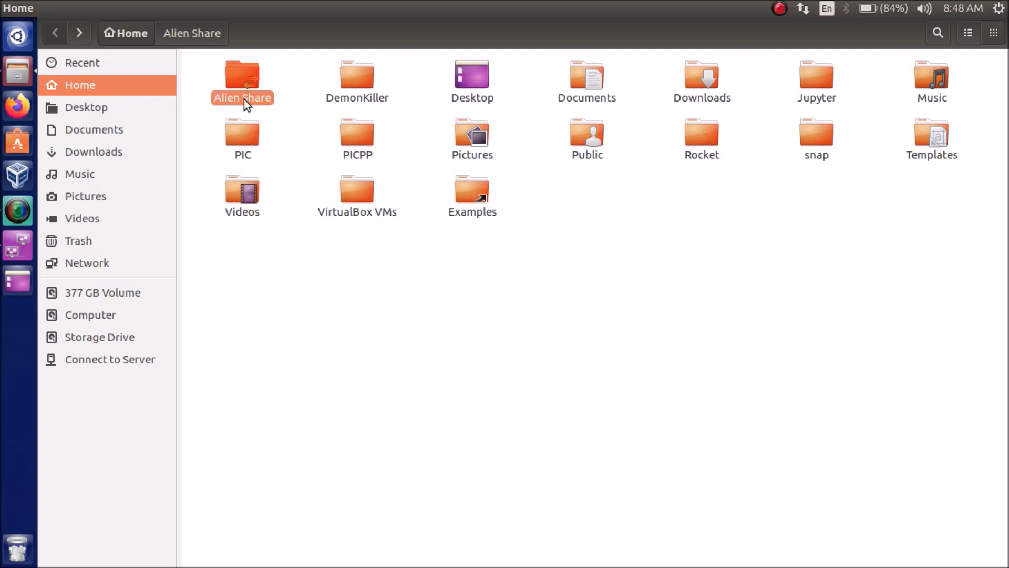
pyautogui.doubleClick(243, 99)
pyautogui.doubleClick(241, 82)
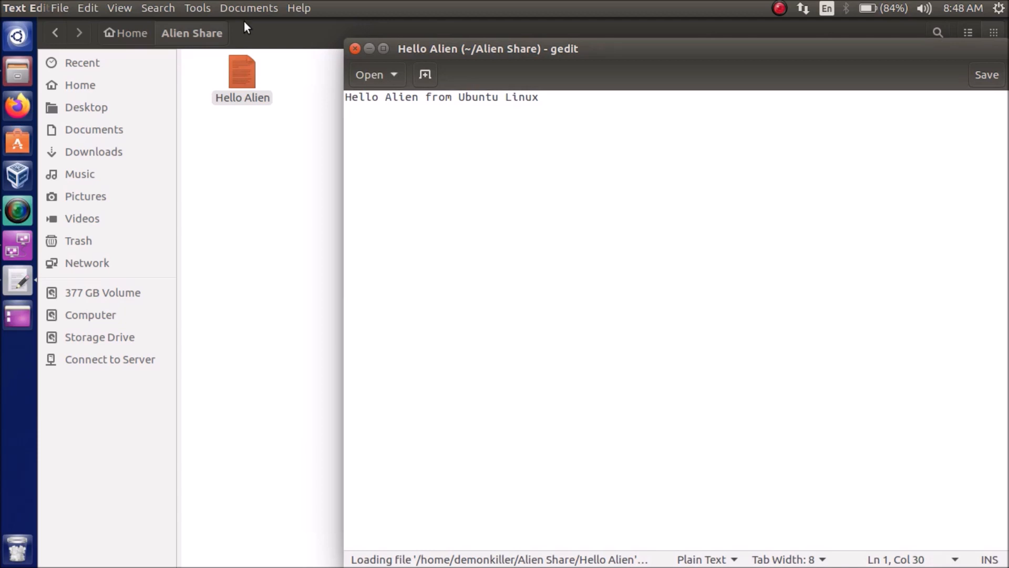
pyautogui.click(355, 49)
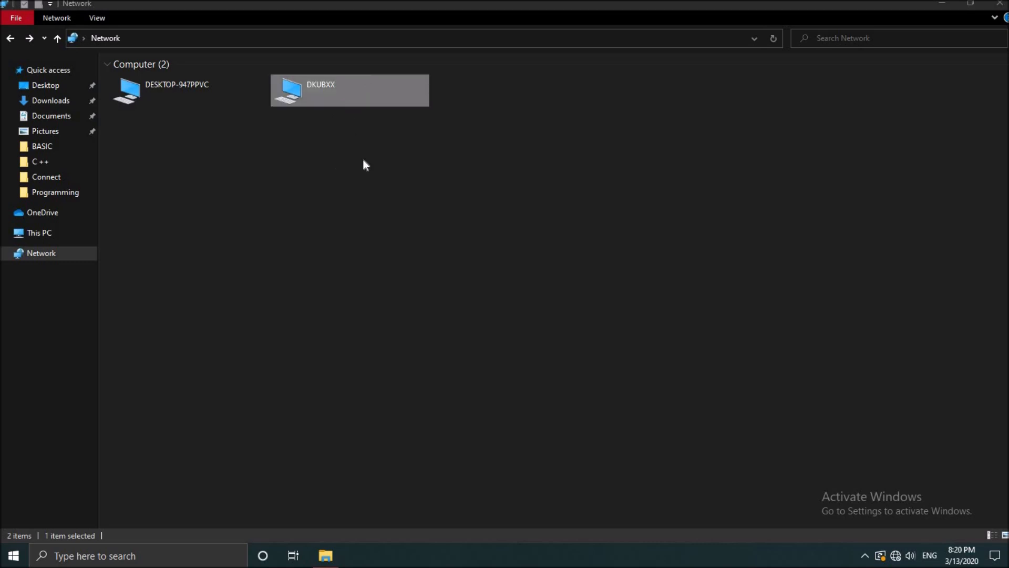
# On the Windows computer, open the Hello Alien file from DKUBXX's Alien Share folder in Notepad
pyautogui.doubleClick(365, 96)
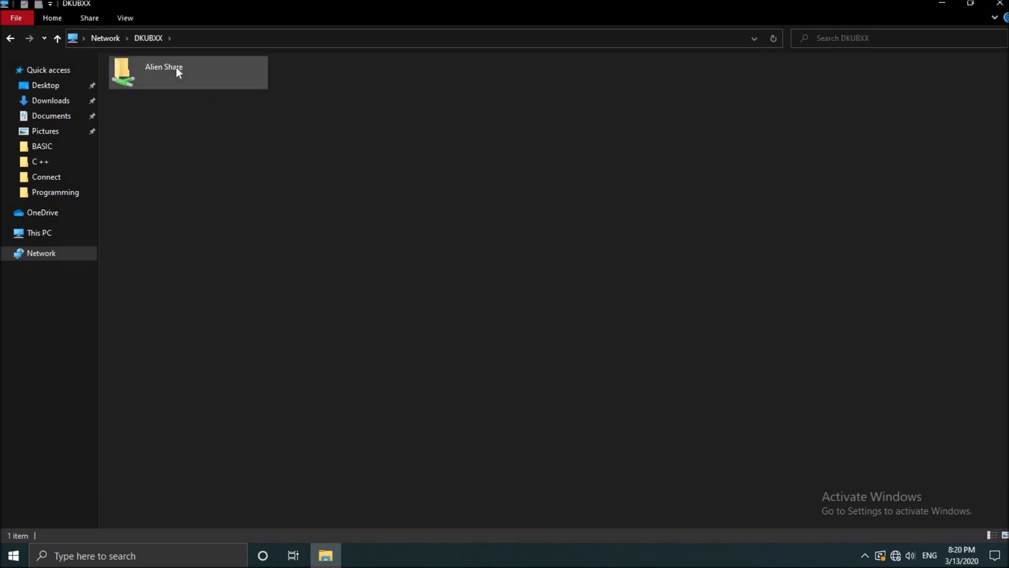
pyautogui.doubleClick(228, 72)
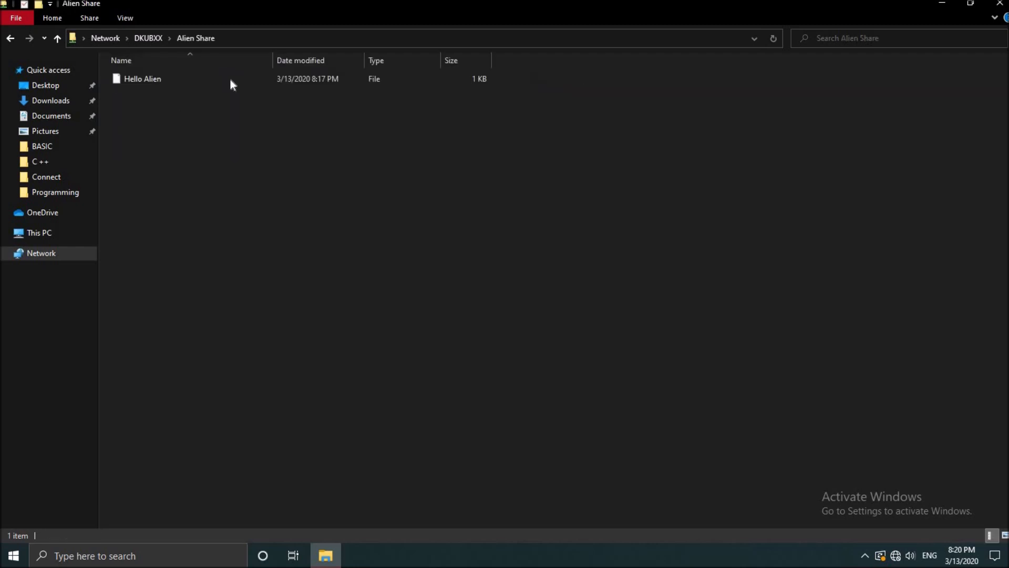
pyautogui.doubleClick(232, 83)
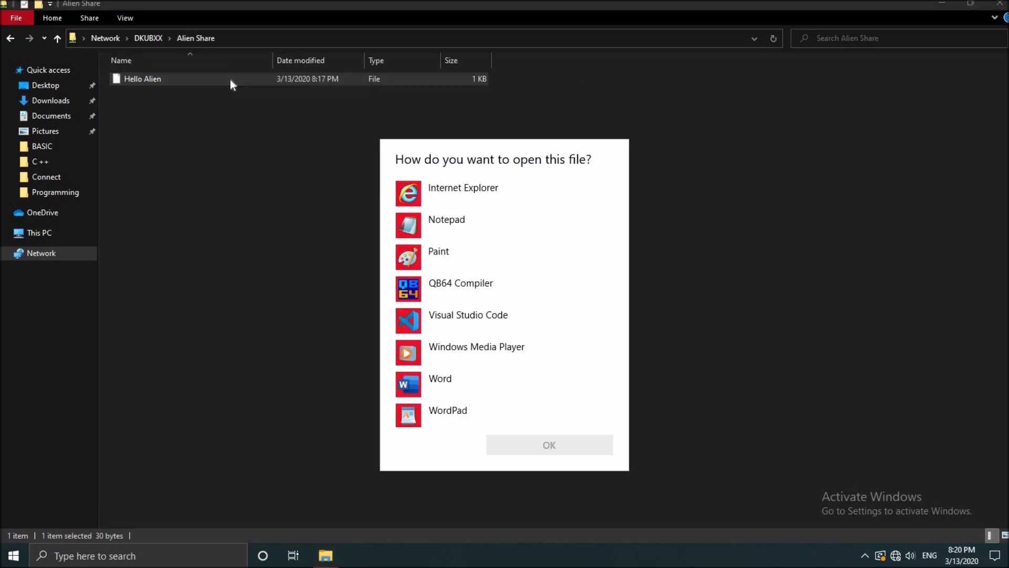
pyautogui.click(411, 219)
pyautogui.click(554, 447)
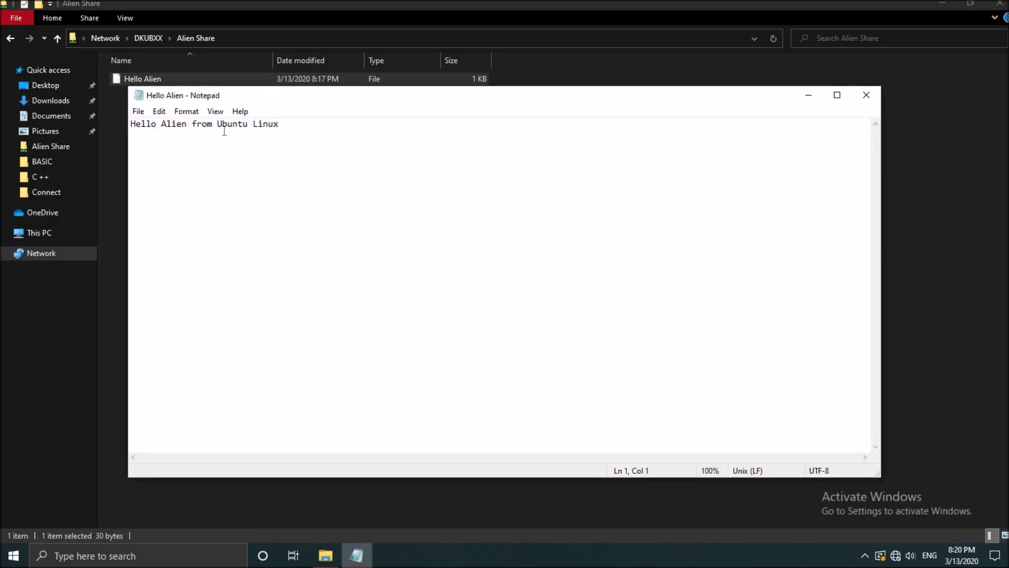
# Add the line "HI ALien from Windows" below the existing text, leaving a blank line between them
pyautogui.click(291, 134)
pyautogui.press('Return')
pyautogui.write('HI ALien')
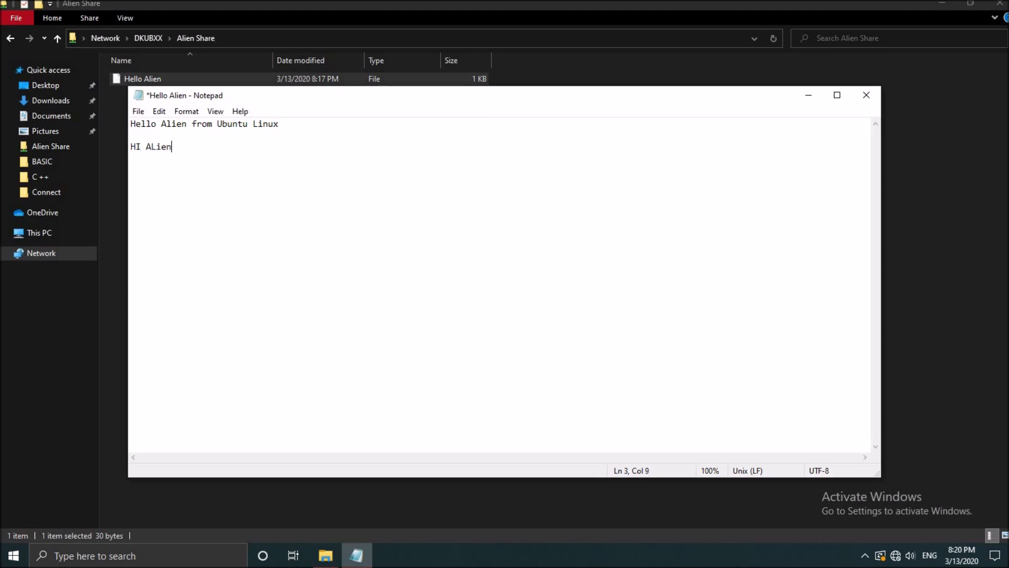
pyautogui.write(' frtom AWindows')
pyautogui.press('BackSpace')
pyautogui.press('BackSpace')
pyautogui.press('BackSpace')
pyautogui.press('BackSpace')
pyautogui.press('BackSpace')
pyautogui.press('BackSpace')
pyautogui.press('BackSpace')
pyautogui.press('BackSpace')
pyautogui.press('BackSpace')
pyautogui.press('BackSpace')
pyautogui.press('BackSpace')
pyautogui.press('BackSpace')
pyautogui.press('BackSpace')
pyautogui.write('rom Windows')
# Save the note as a text document named Hello Alien in DKUBXX's Alien Share folder and close it
pyautogui.hotkey('ctrl', 's')
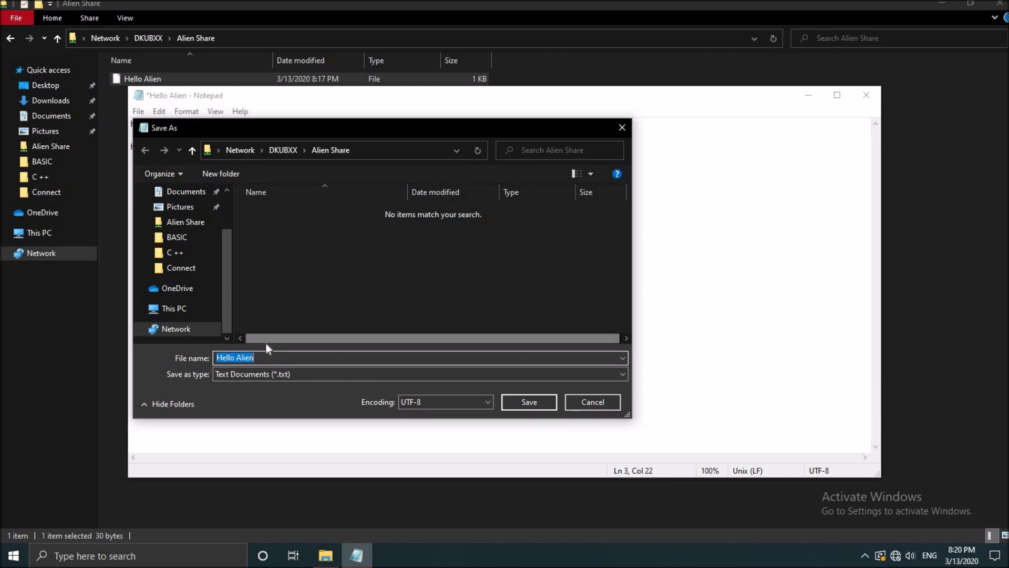
pyautogui.click(176, 329)
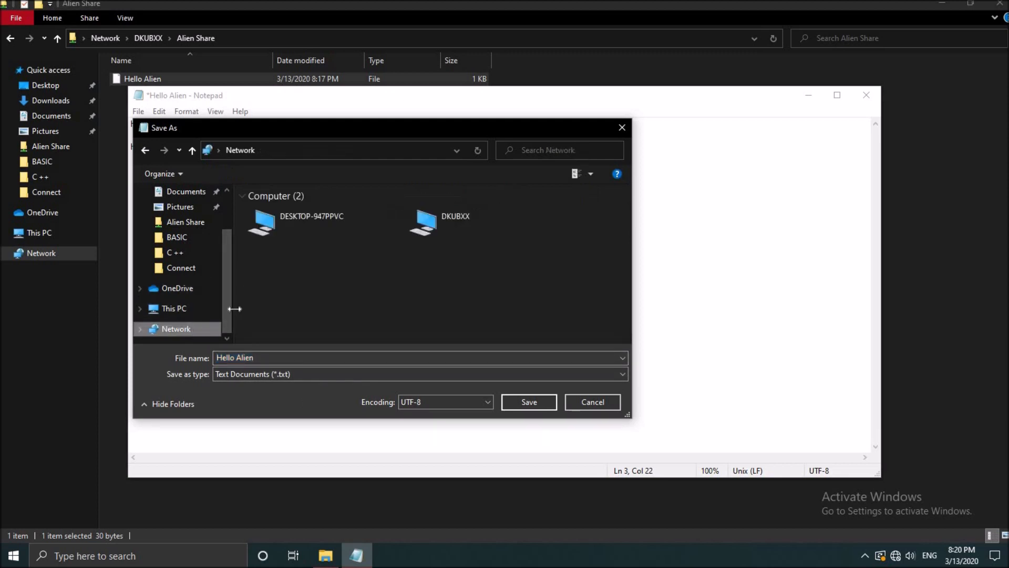
pyautogui.click(425, 226)
pyautogui.doubleClick(426, 227)
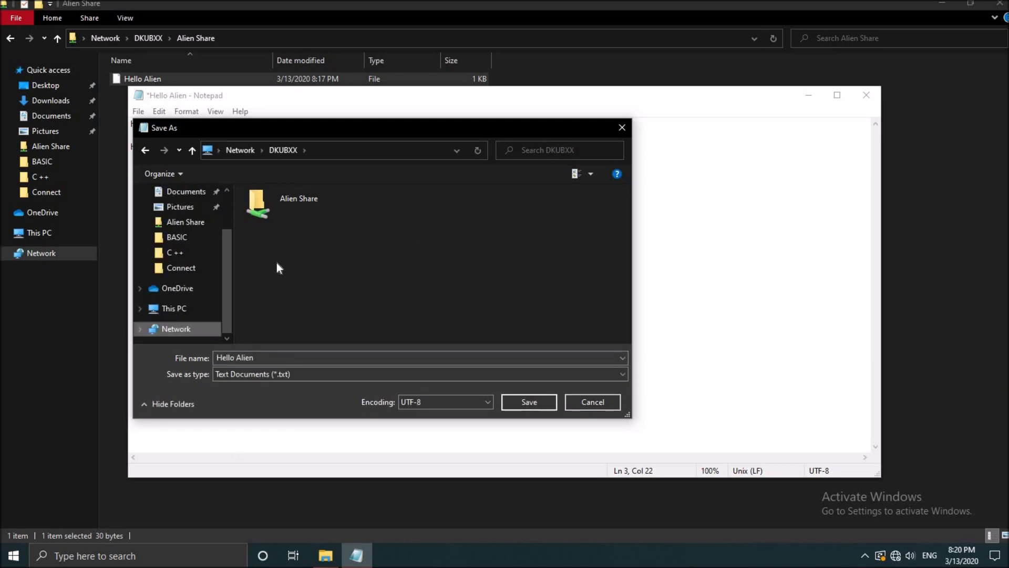
pyautogui.doubleClick(260, 207)
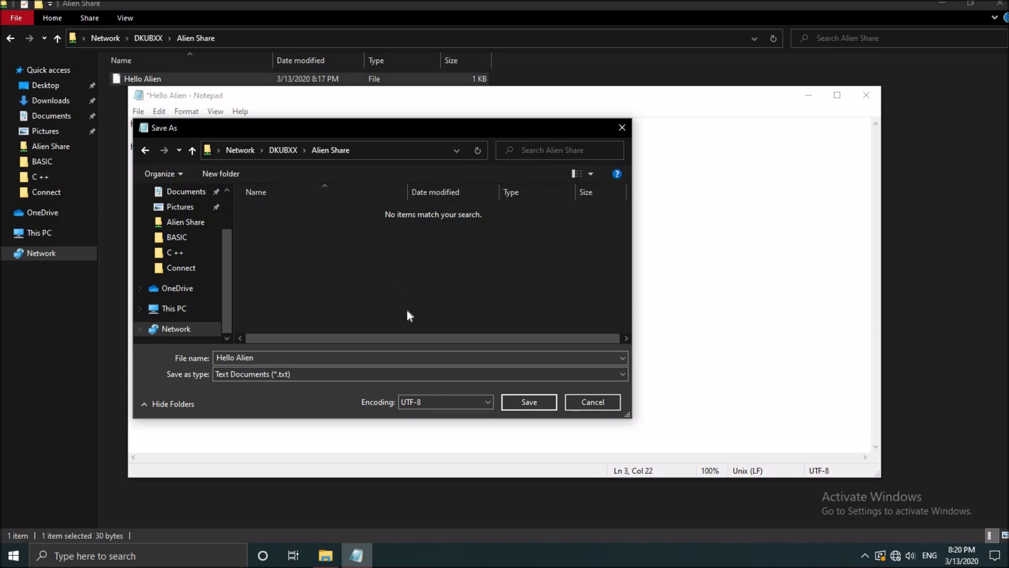
pyautogui.click(518, 400)
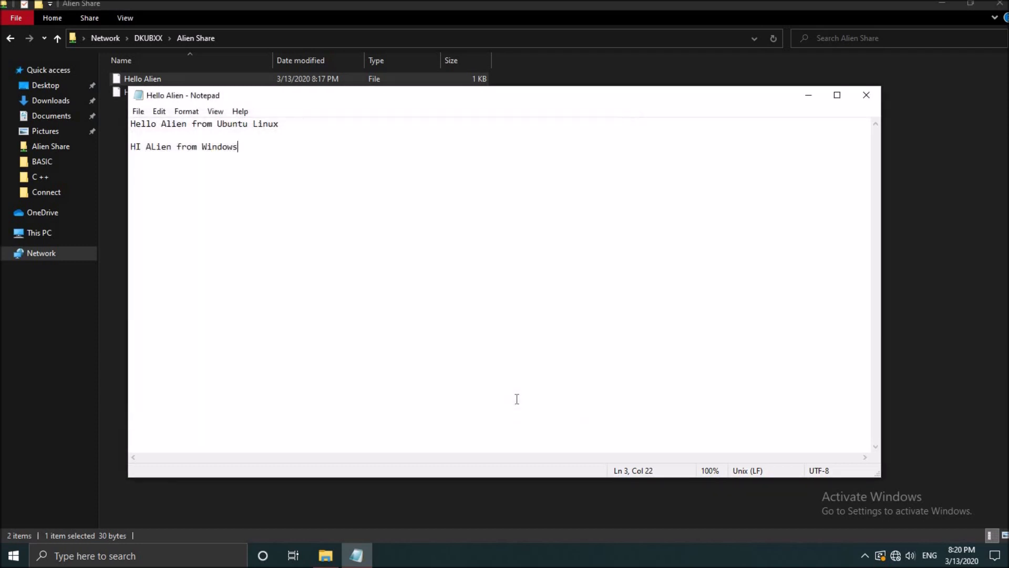
pyautogui.click(866, 95)
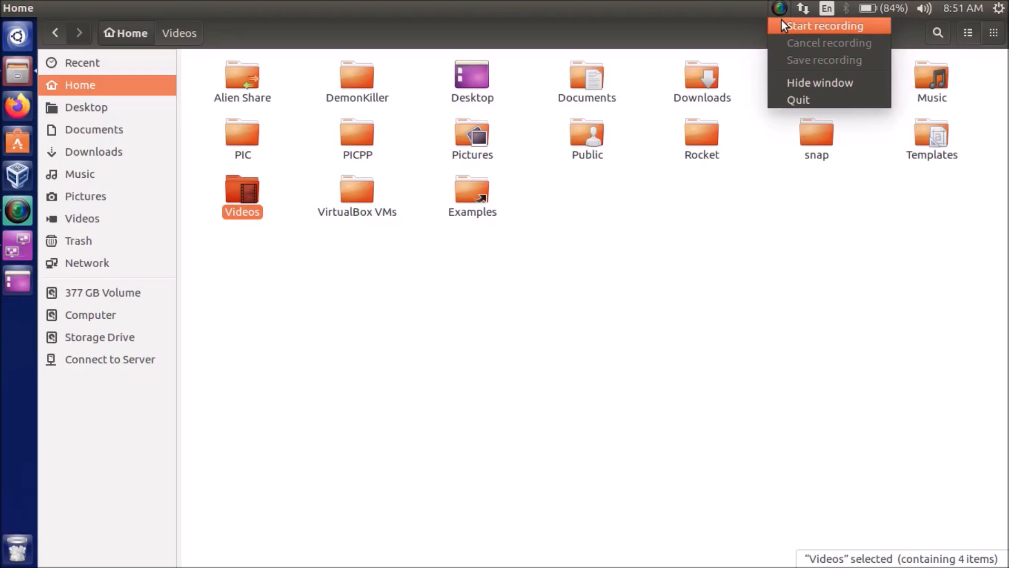
# On the Ubuntu computer, open Hello Alien.txt from the Alien Share folder to check its text
pyautogui.click(783, 26)
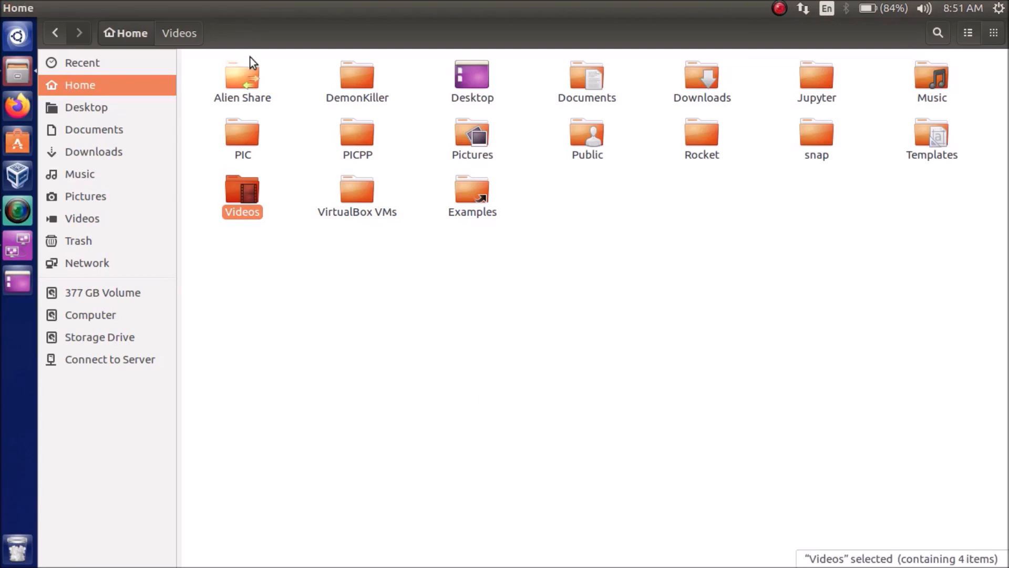
pyautogui.click(244, 74)
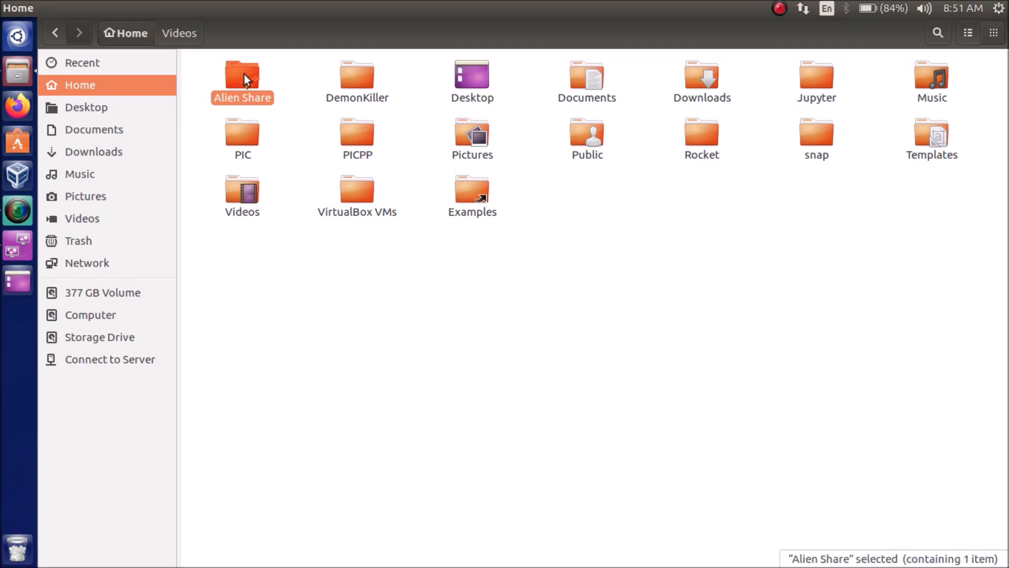
pyautogui.doubleClick(243, 74)
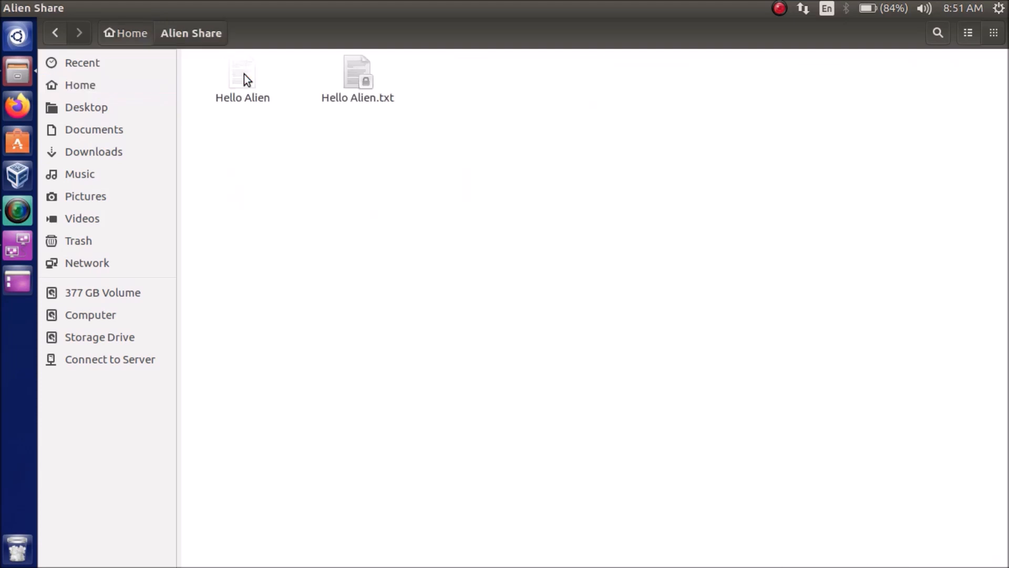
pyautogui.click(375, 99)
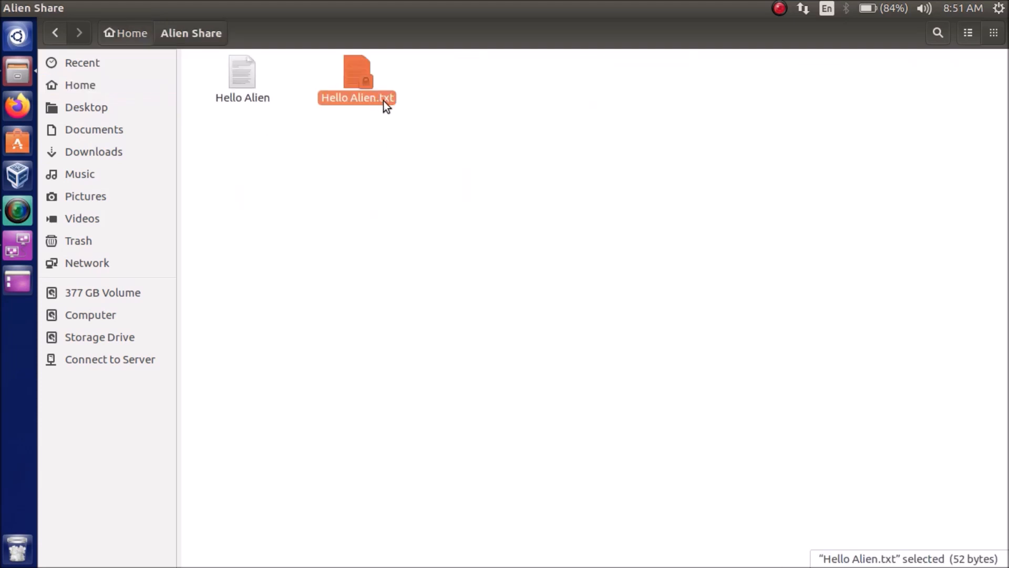
pyautogui.doubleClick(383, 99)
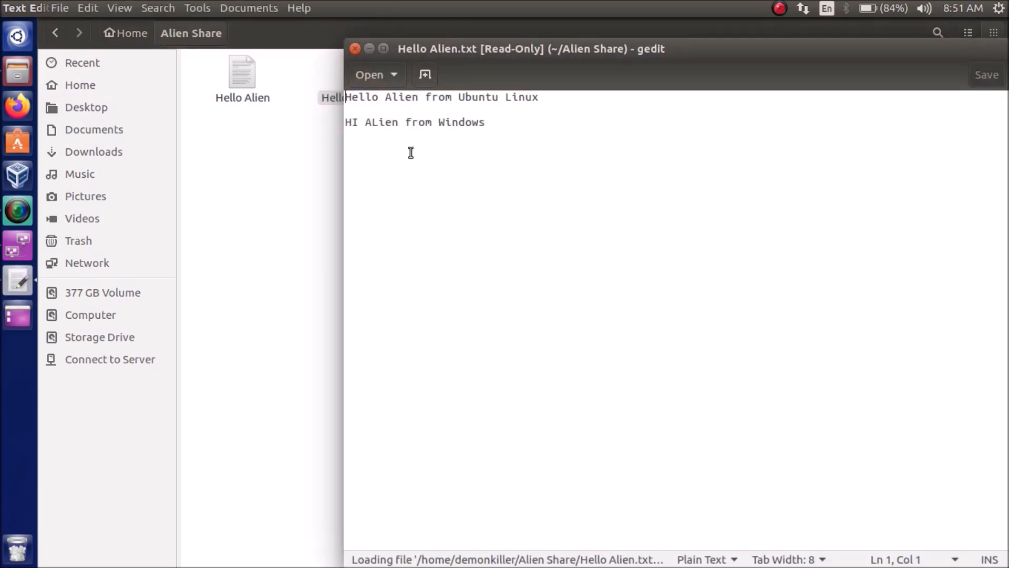
# Close Hello Alien.txt and go back from the Alien Share folder to the Home folder
pyautogui.click(359, 46)
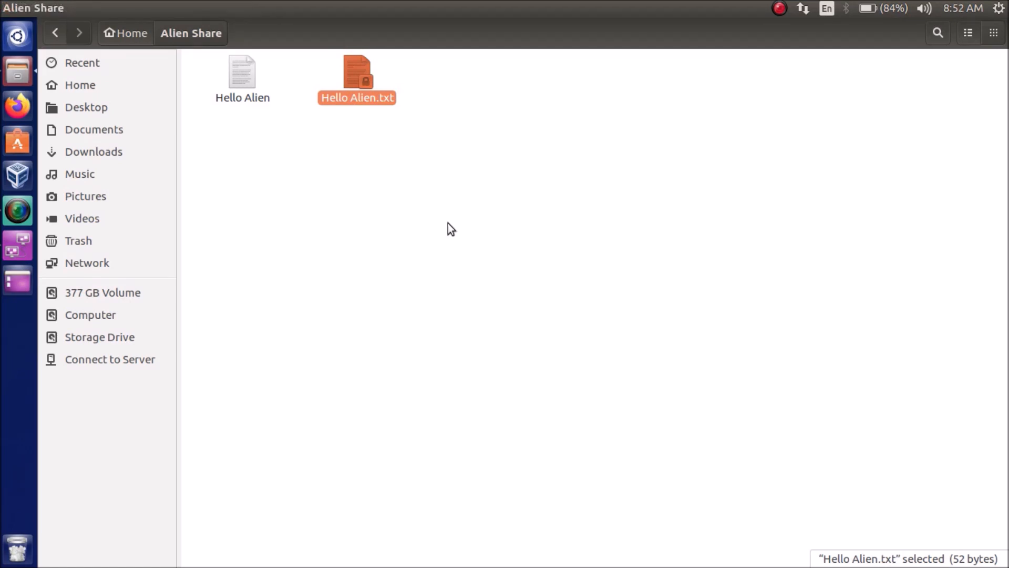
pyautogui.click(566, 174)
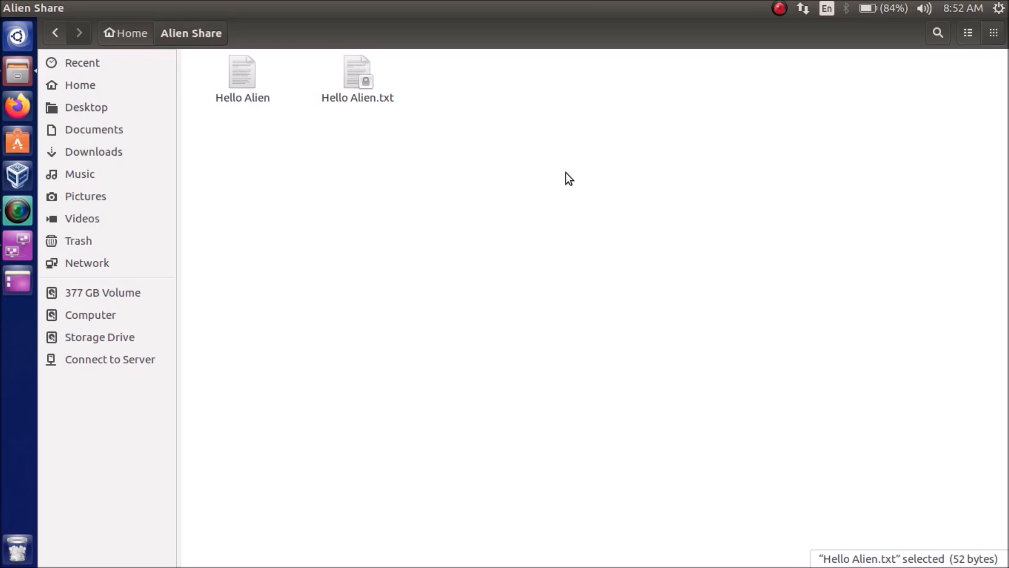
pyautogui.click(49, 33)
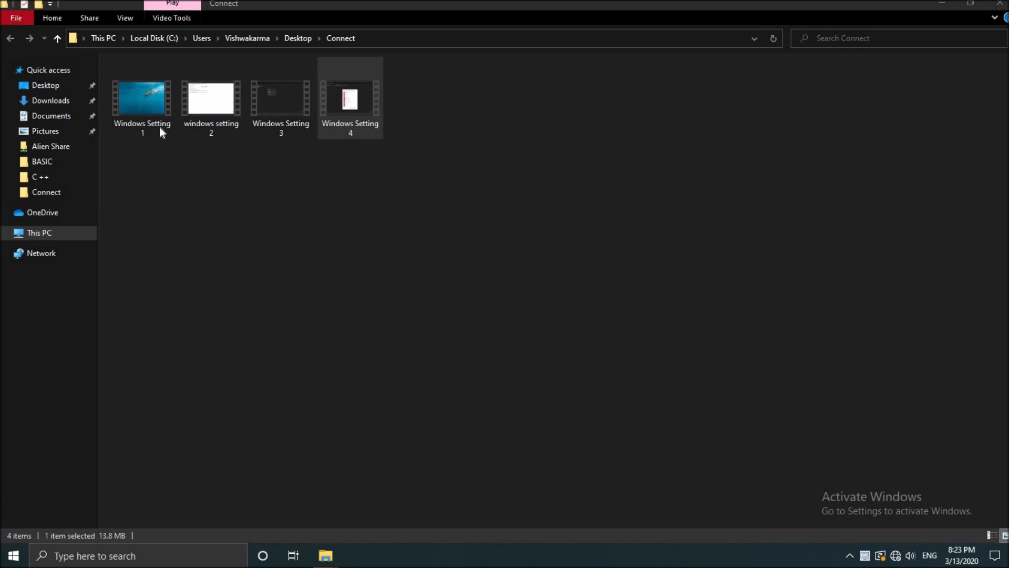
# On the Windows computer, copy the four Windows Setting videos from the Connect folder into DKUBXX's Alien Share folder
pyautogui.moveTo(407, 112); pyautogui.dragTo(150, 115)
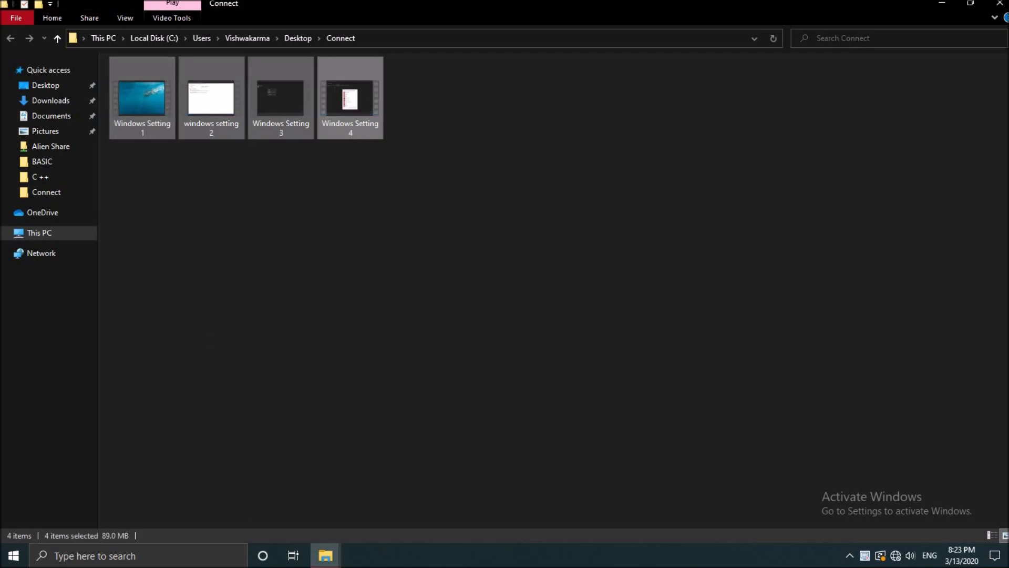
pyautogui.moveTo(326, 555)
pyautogui.click(280, 514)
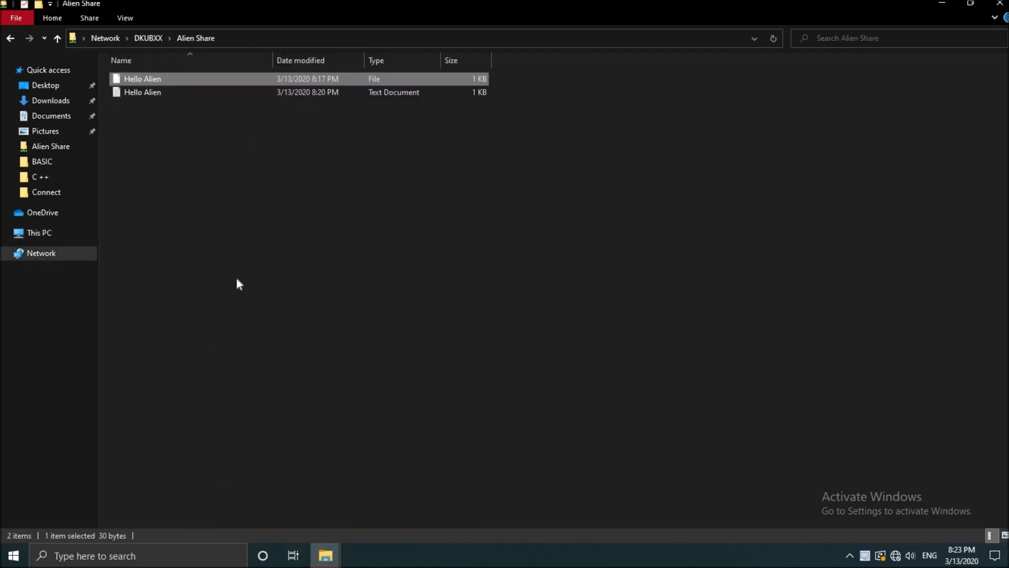
pyautogui.rightClick(234, 262)
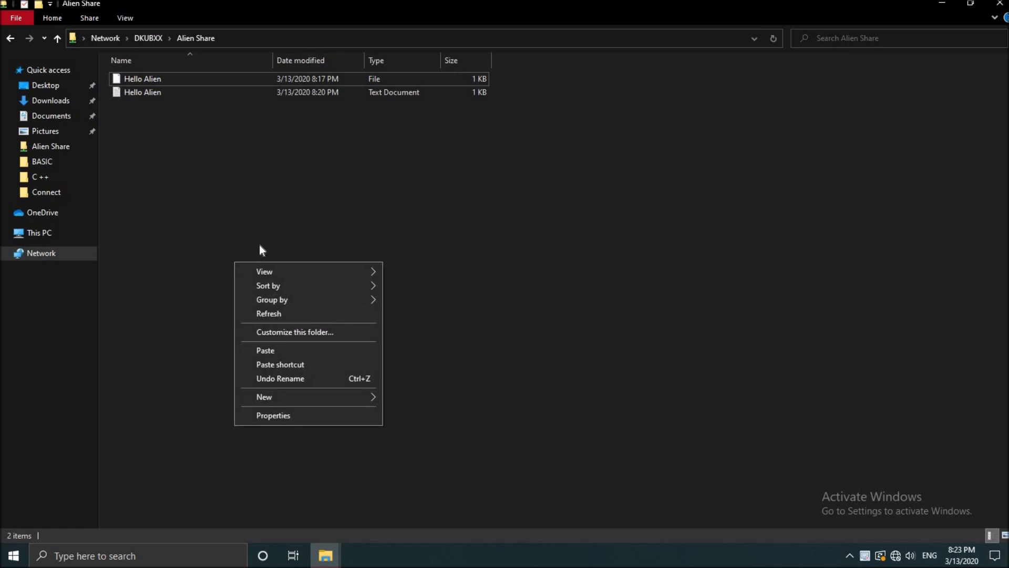
pyautogui.click(273, 220)
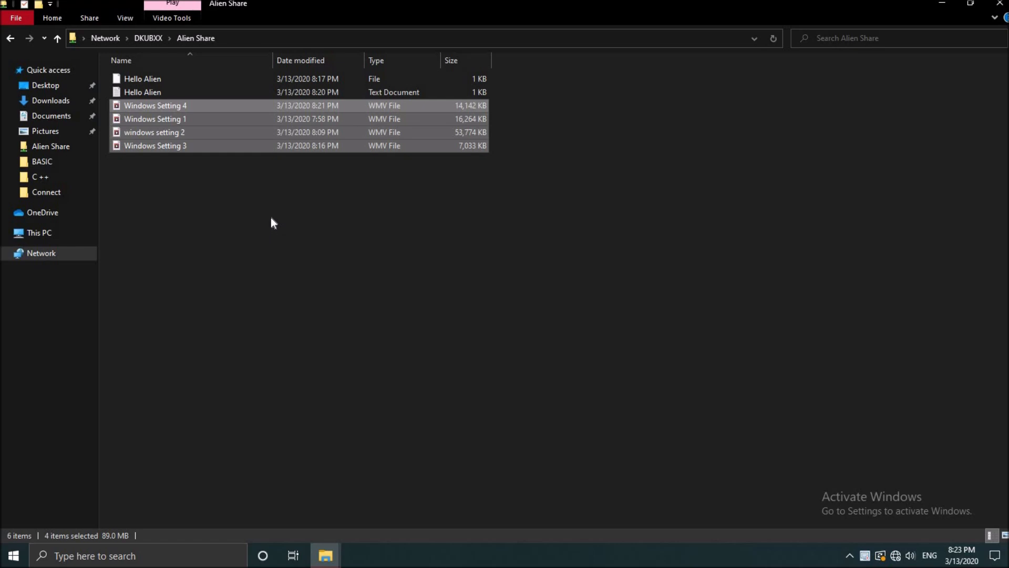
pyautogui.click(271, 222)
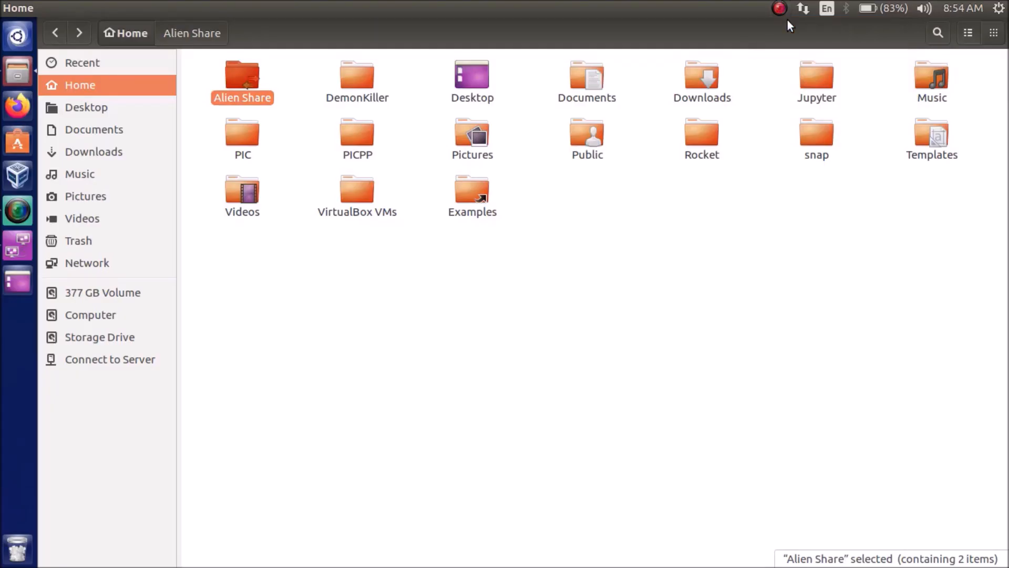
# On the Ubuntu computer, play Windows Setting 1.wmv from the Alien Share folder, skip ahead to near its end and close the player
pyautogui.doubleClick(248, 86)
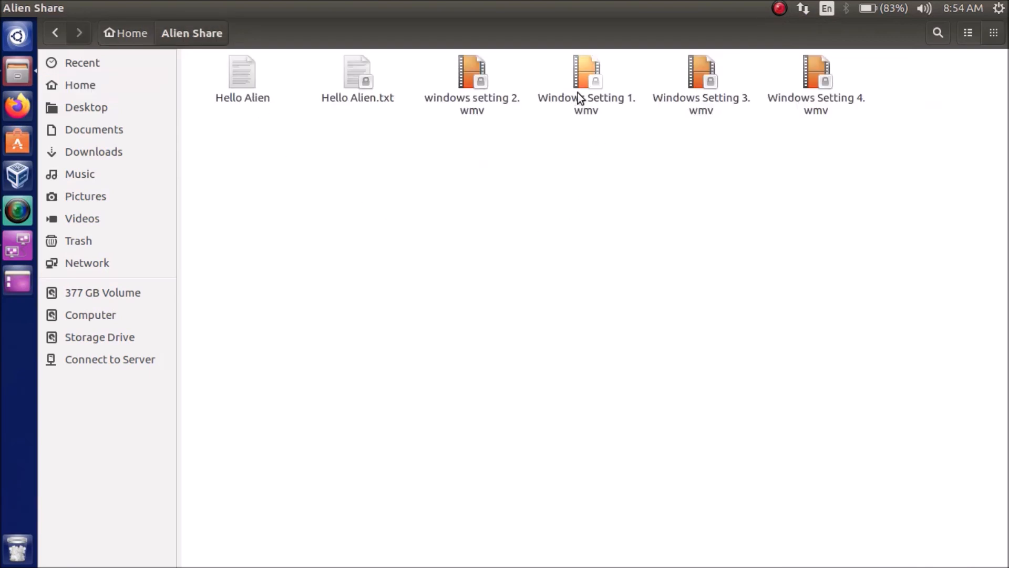
pyautogui.doubleClick(587, 71)
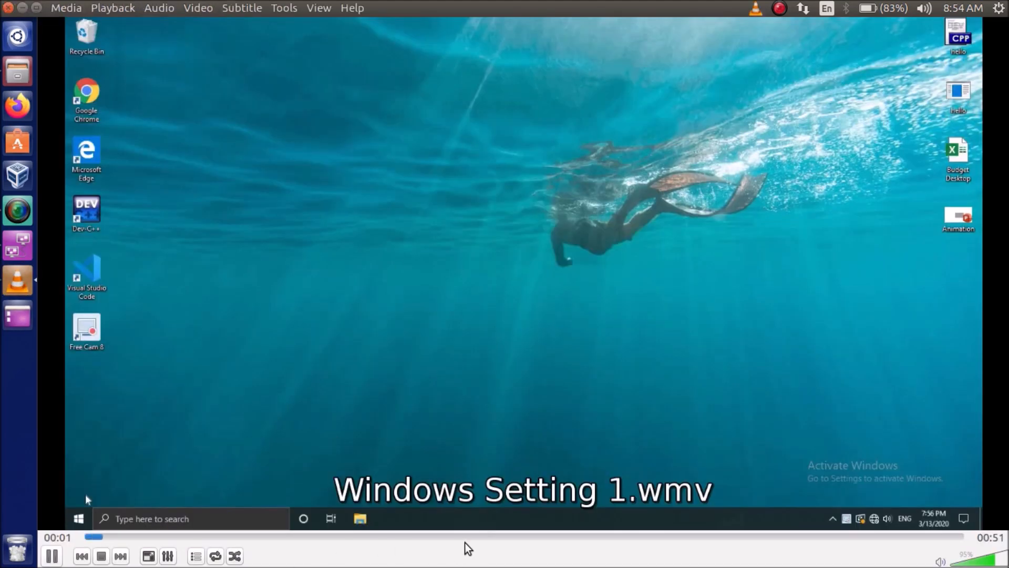
pyautogui.moveTo(472, 537); pyautogui.dragTo(798, 536)
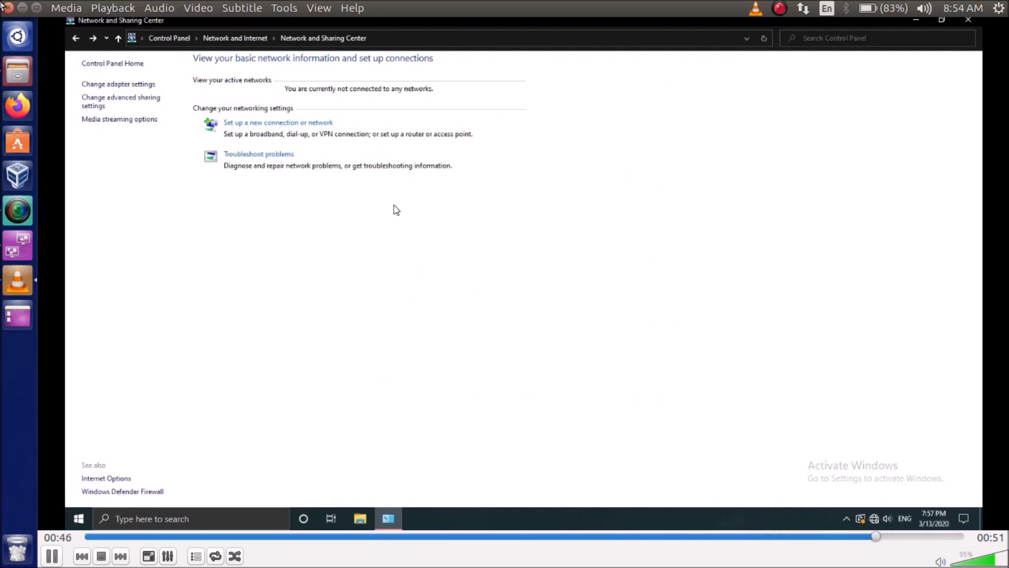
pyautogui.click(7, 7)
# Play Windows Setting 3.wmv from the Alien Share folder, skip ahead in it and close the player
pyautogui.click(682, 105)
pyautogui.doubleClick(682, 105)
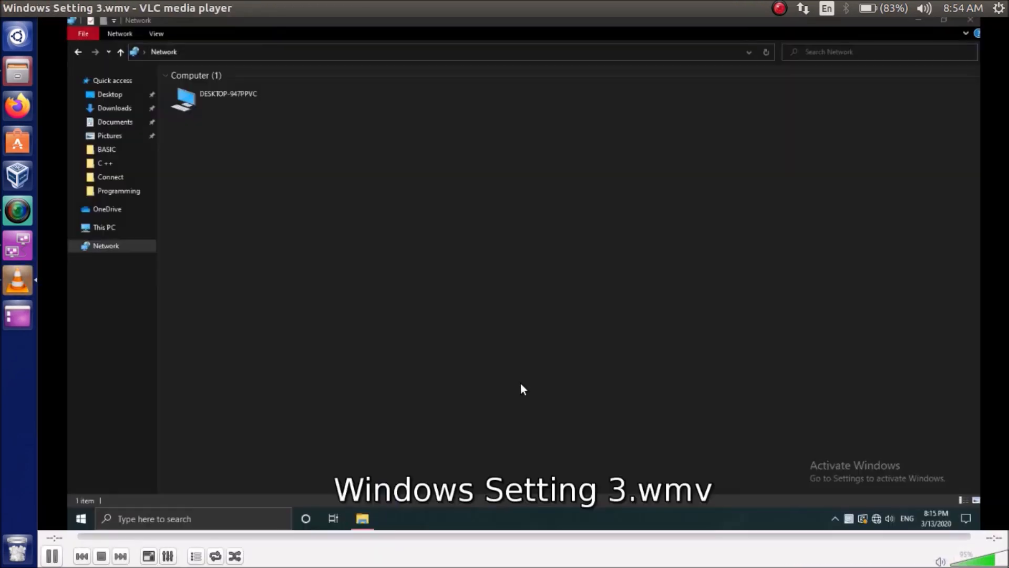
pyautogui.click(532, 536)
pyautogui.click(719, 536)
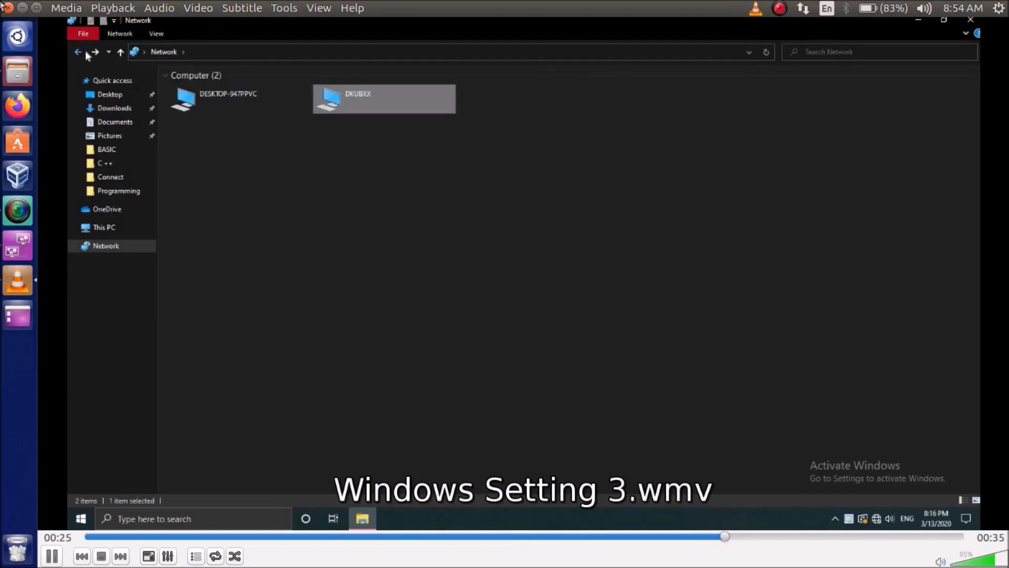
pyautogui.click(7, 8)
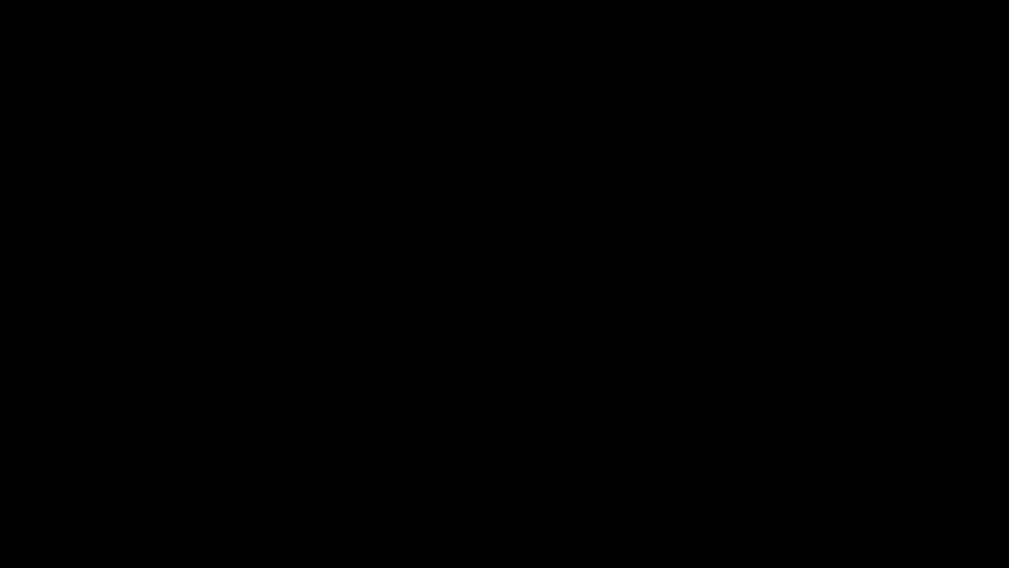